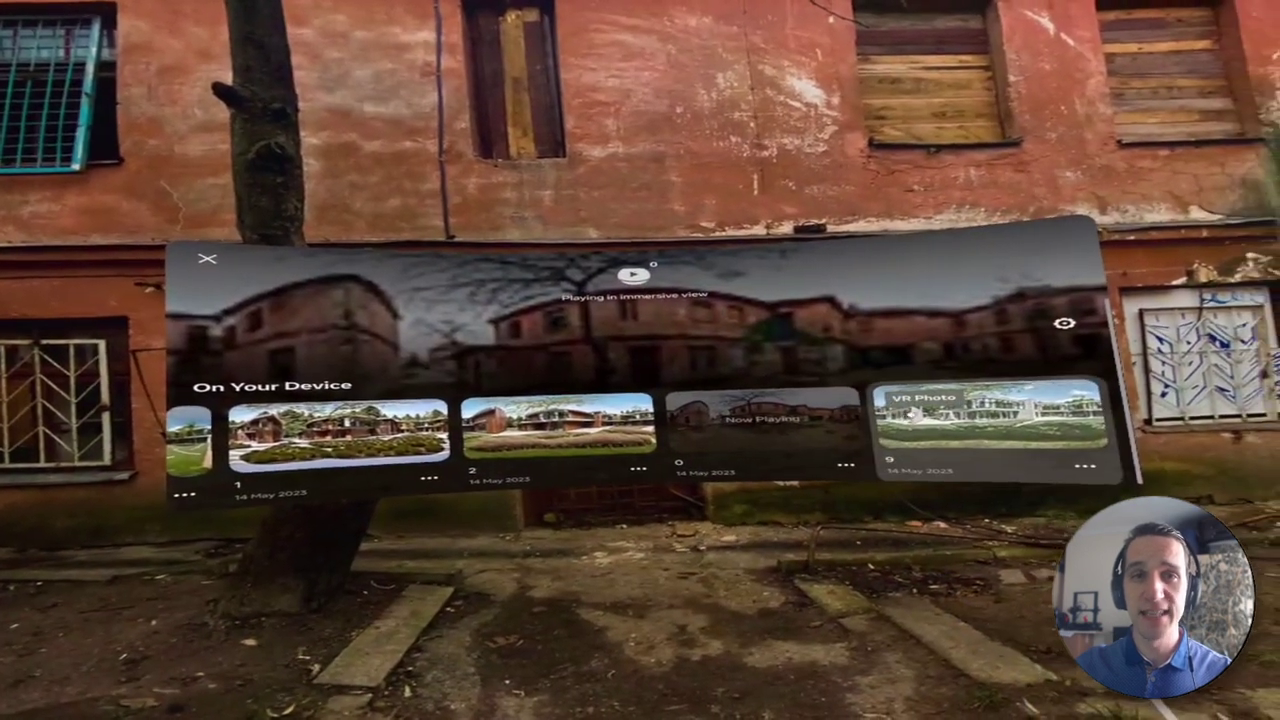
Step: Play panorama 9 in immersive view in Meta Quest TV
left_click(990, 418)
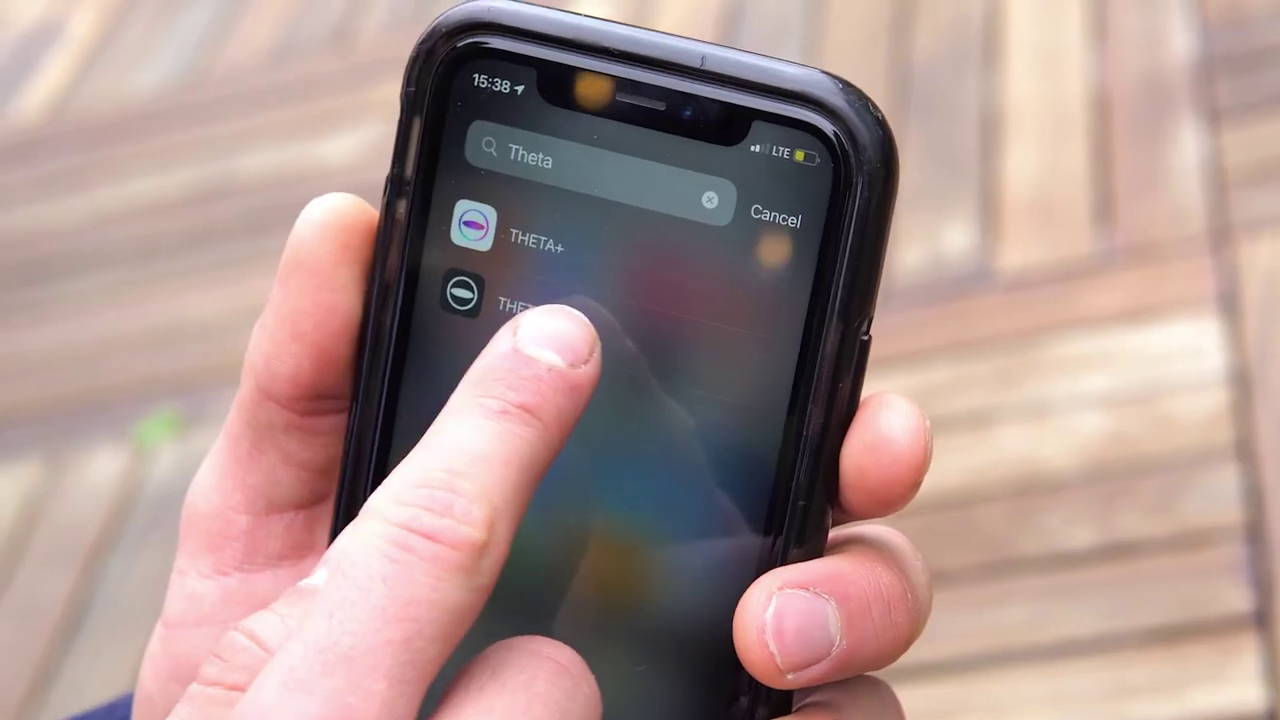
Step: Launch the THETA 360 camera app from the phone's search results
left_click(520, 303)
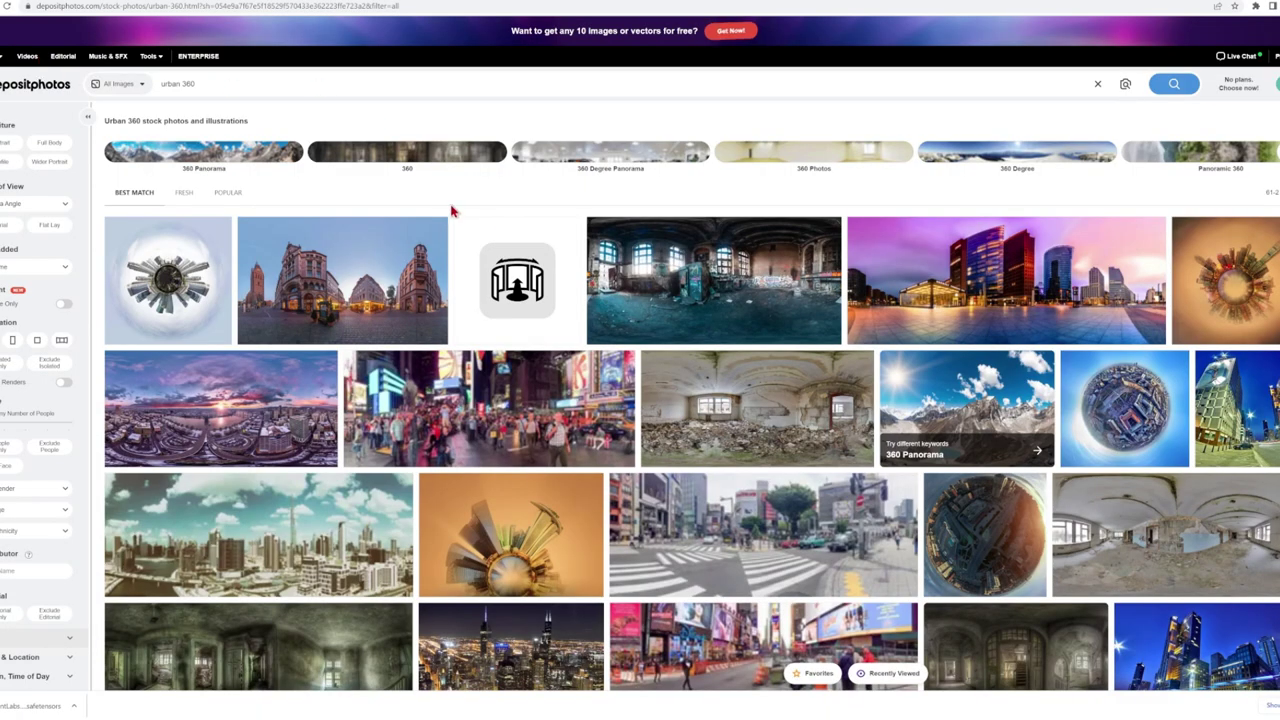
Step: Open the red-house courtyard panorama from the 'urban 360' results and download it as an XL 6664×3332 JPG
scroll(1113, 338, "down", 1)
scroll(1113, 338, "down", 8)
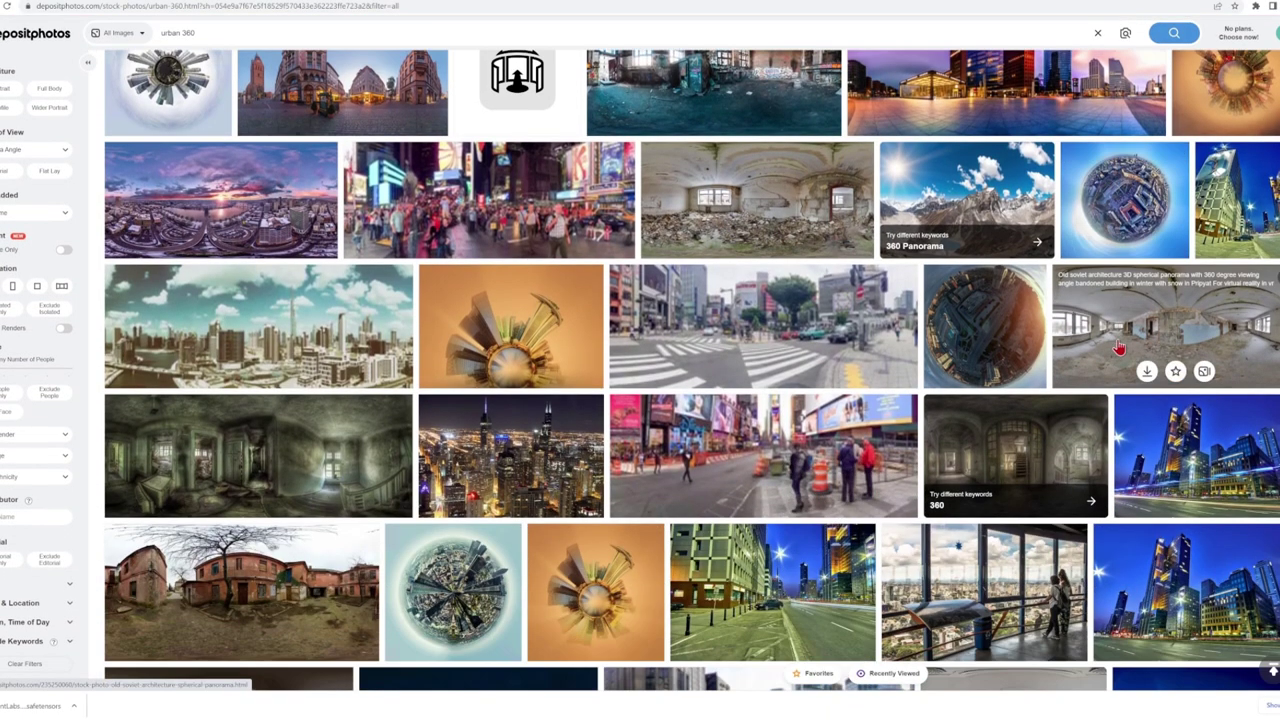
scroll(1100, 348, "down", 3)
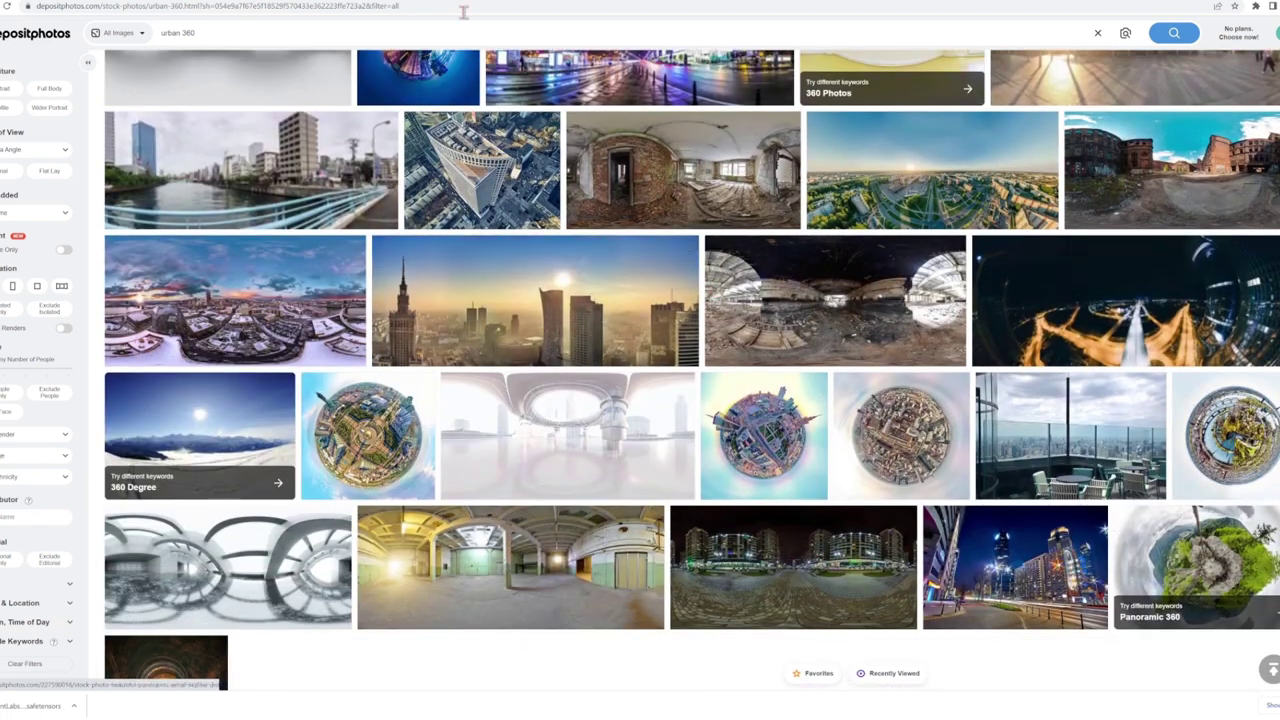
left_click(1170, 170)
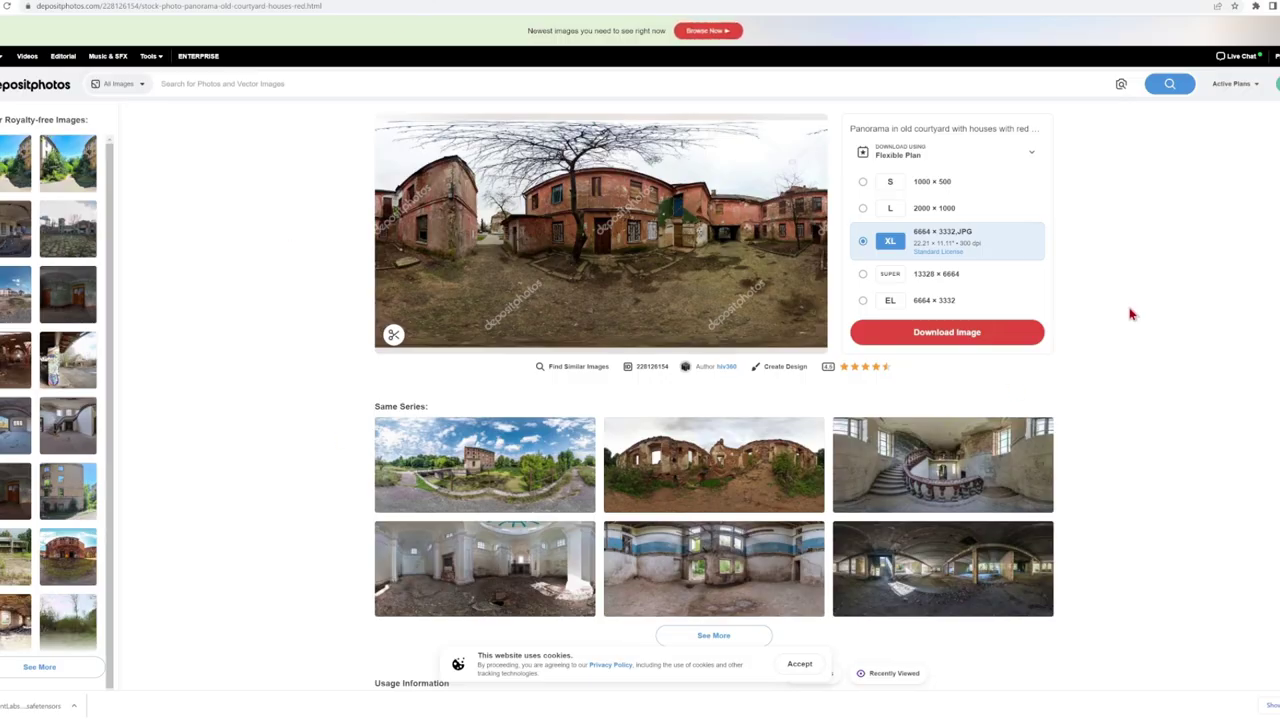
left_click(962, 338)
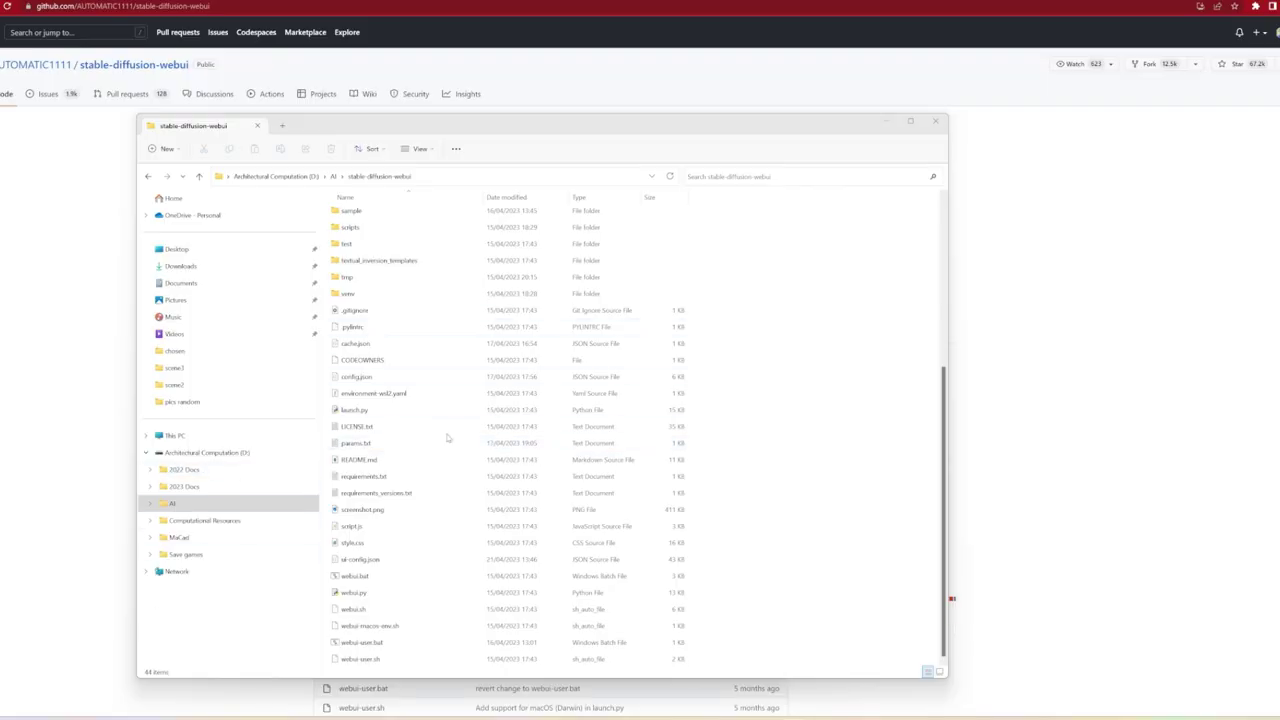
Step: Run webui-user.bat so the web UI installs its requirements and starts locally
double_click(362, 642)
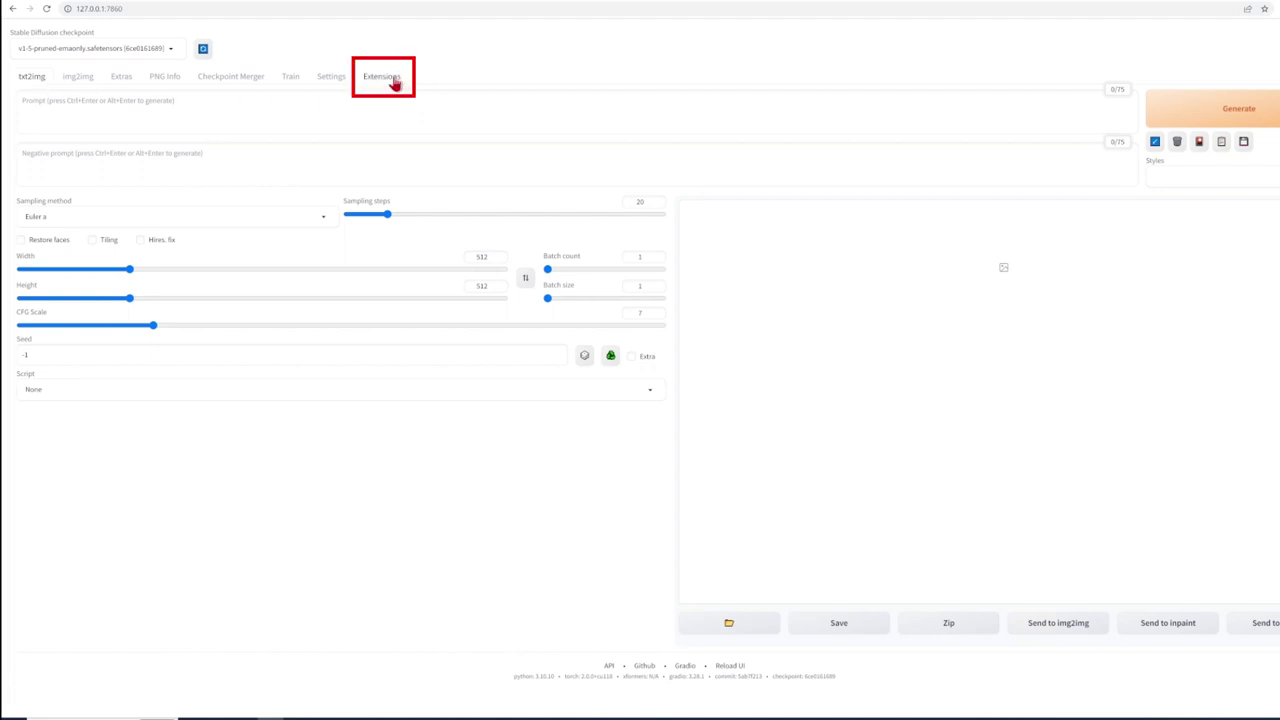
Step: Install the Kohya-ss sd-webui-additional-networks extension and restart the UI to apply it
left_click(396, 84)
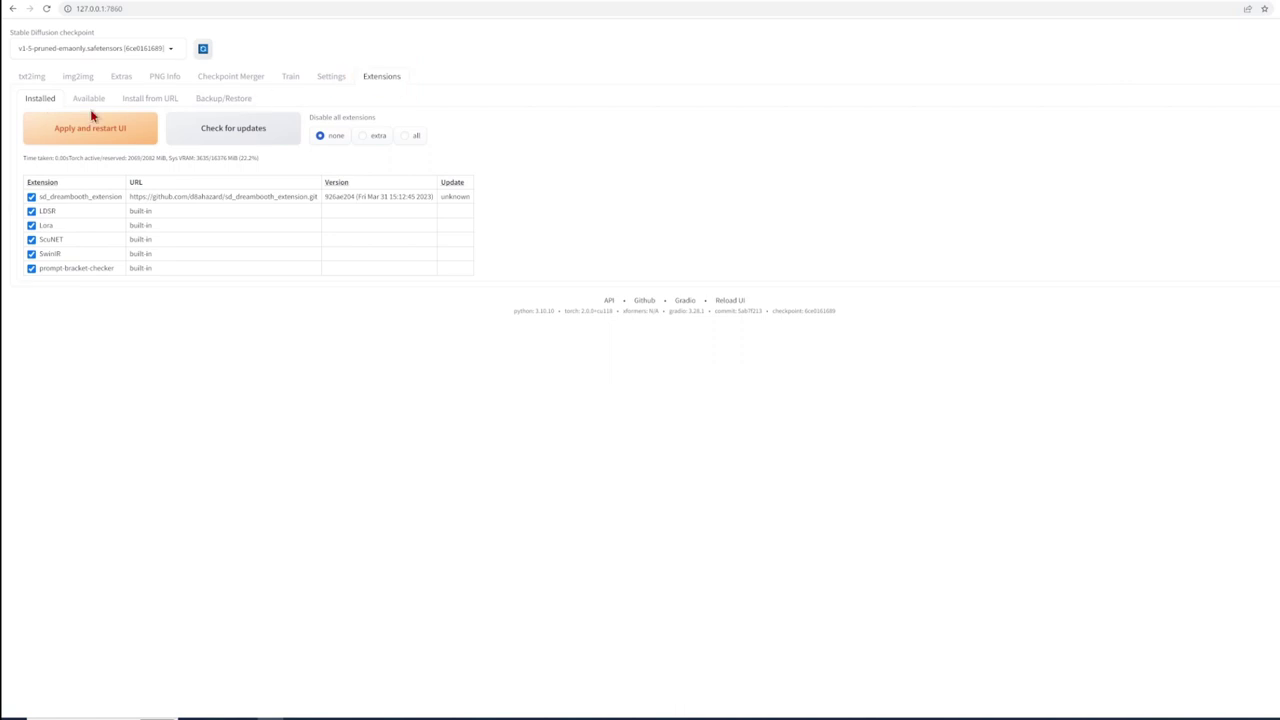
left_click(74, 100)
scroll(115, 625, "down", 10)
scroll(115, 625, "down", 3)
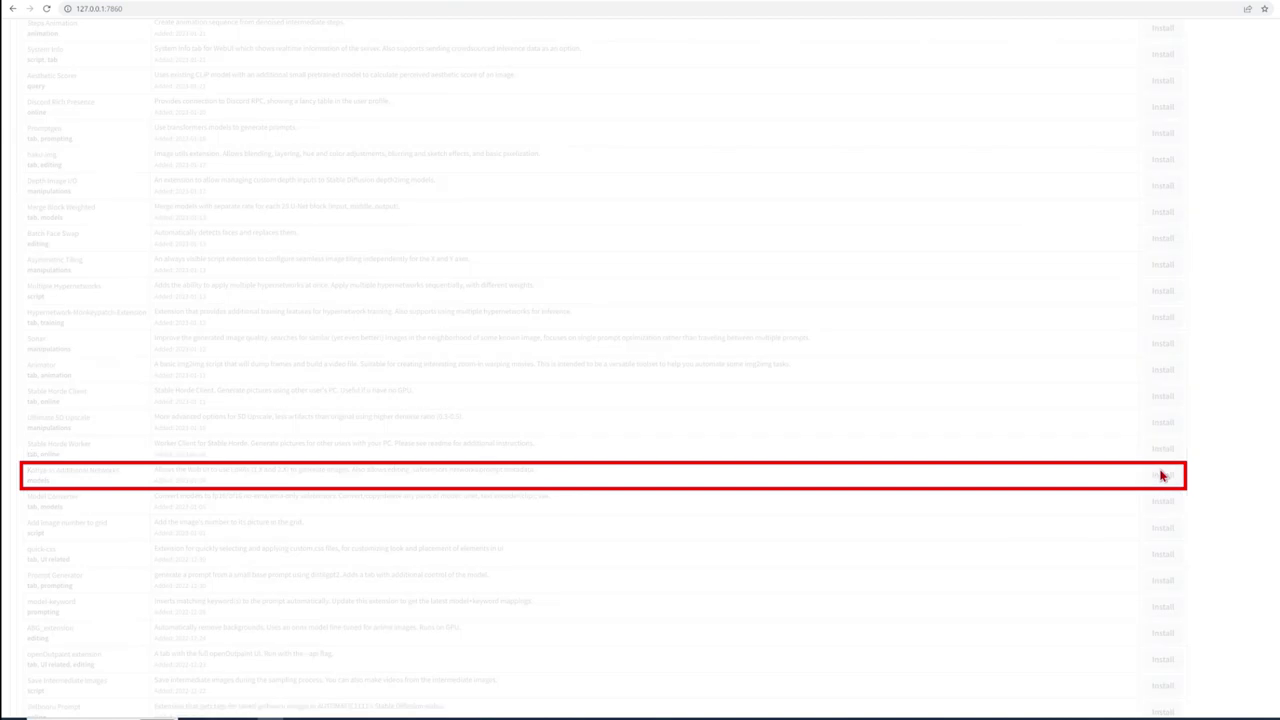
left_click(1162, 476)
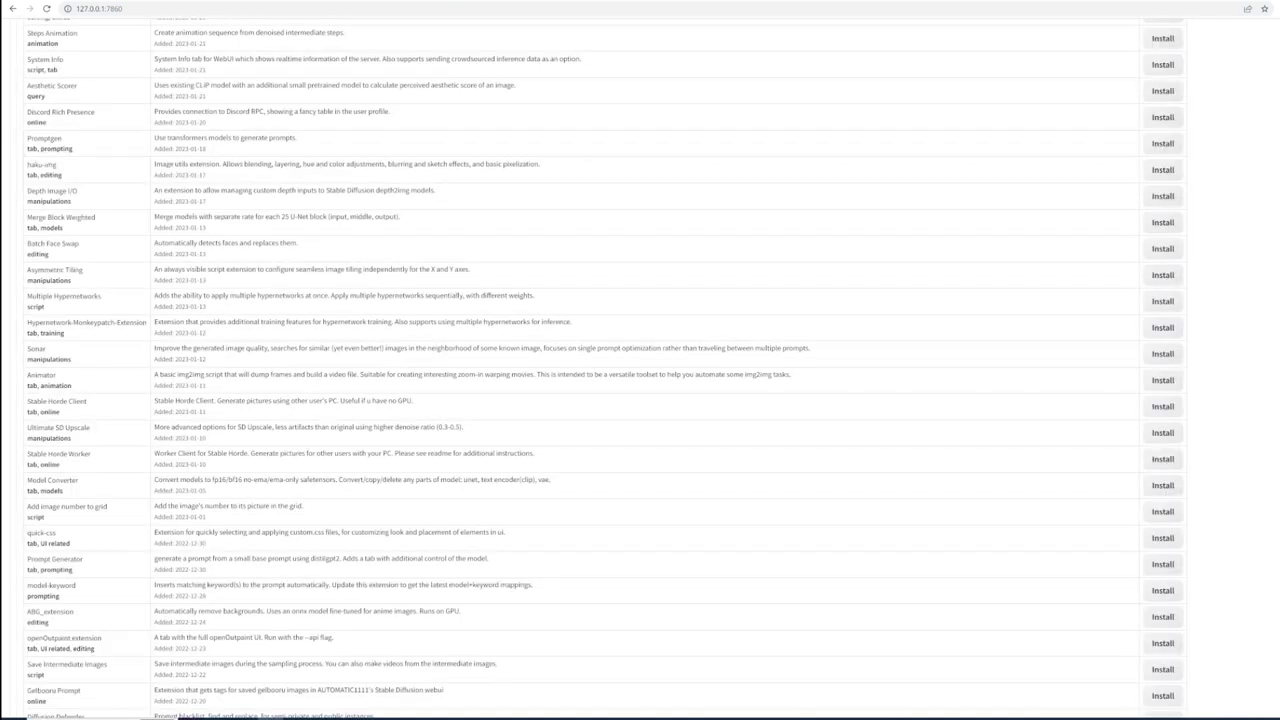
scroll(103, 300, "up", 15)
left_click(40, 104)
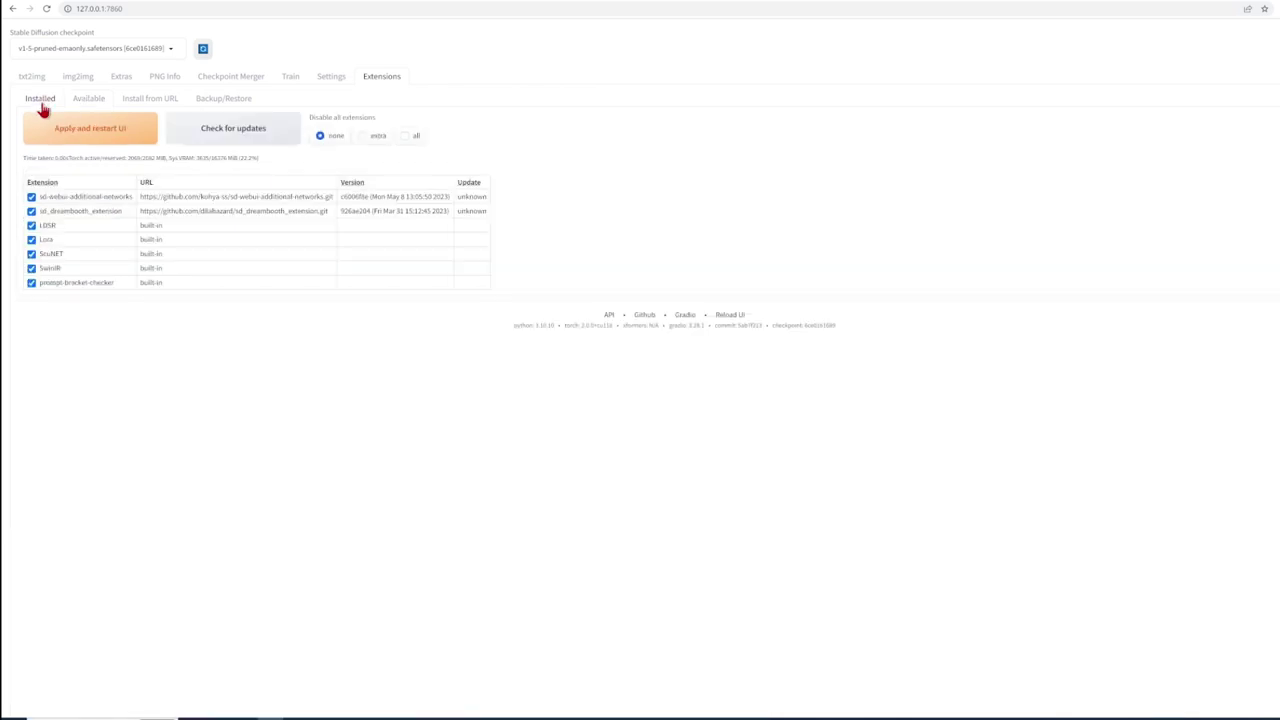
left_click(69, 131)
Step: Search the available extensions for 'control' and install sd-webui-controlnet
left_click(87, 104)
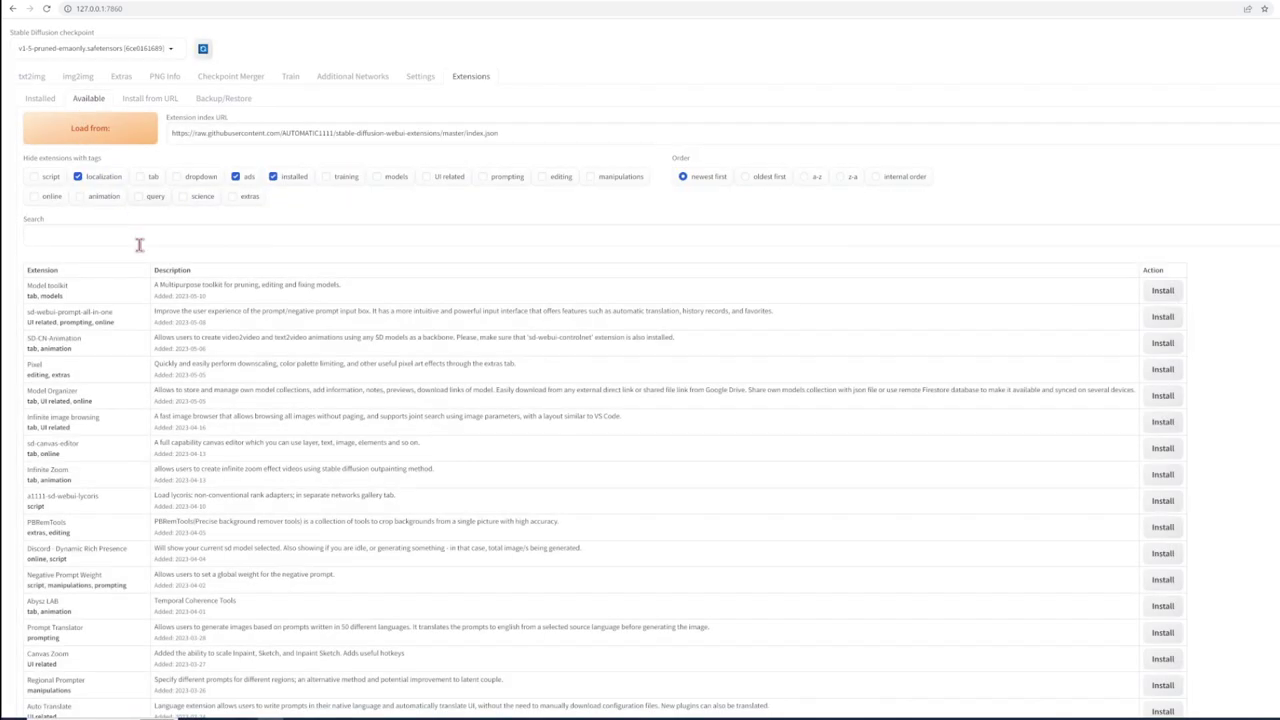
left_click(106, 234)
type("dontrol")
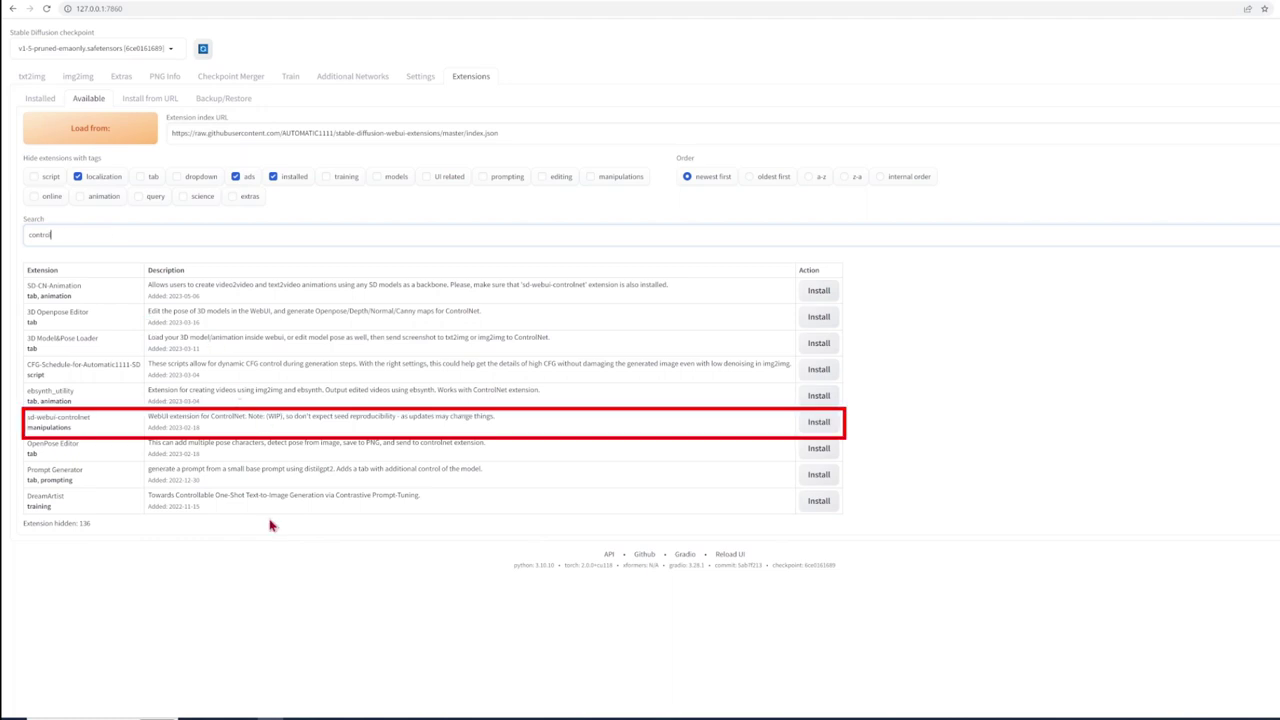
left_click(123, 425)
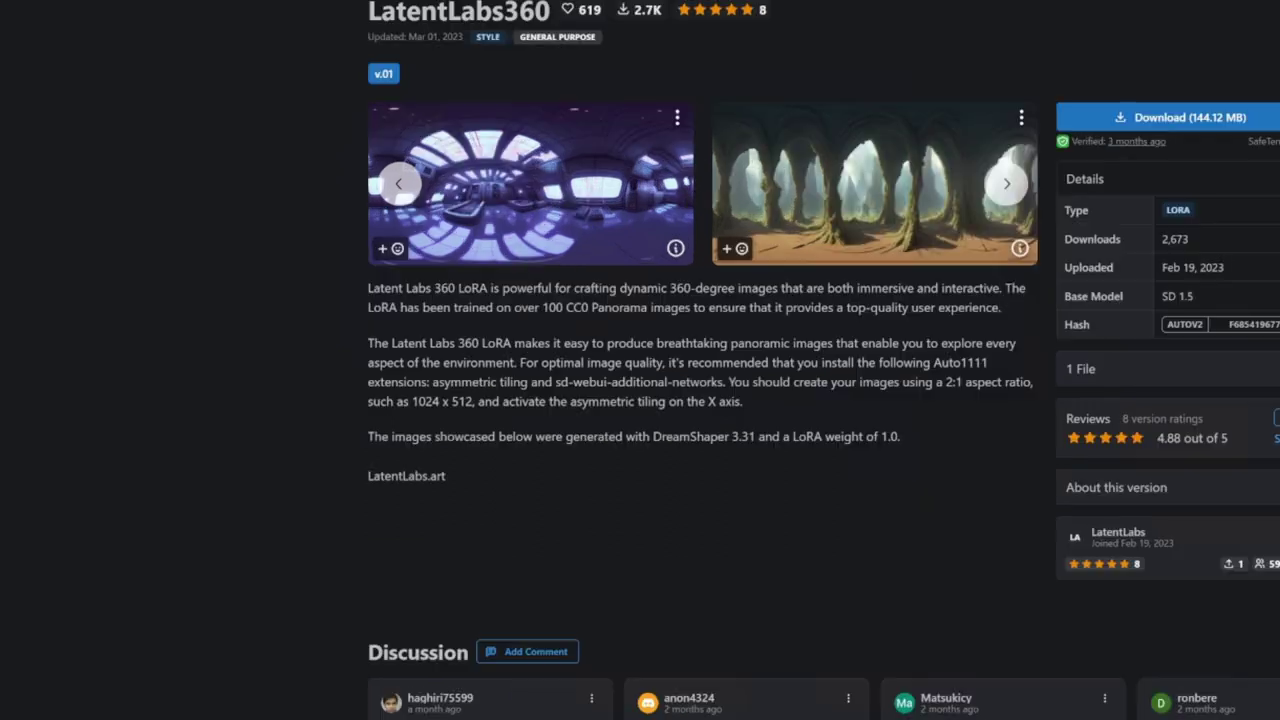
Step: Paste the LatentLabs360 .safetensors file into stable-diffusion-webui/models/Lora
key("alt+Tab")
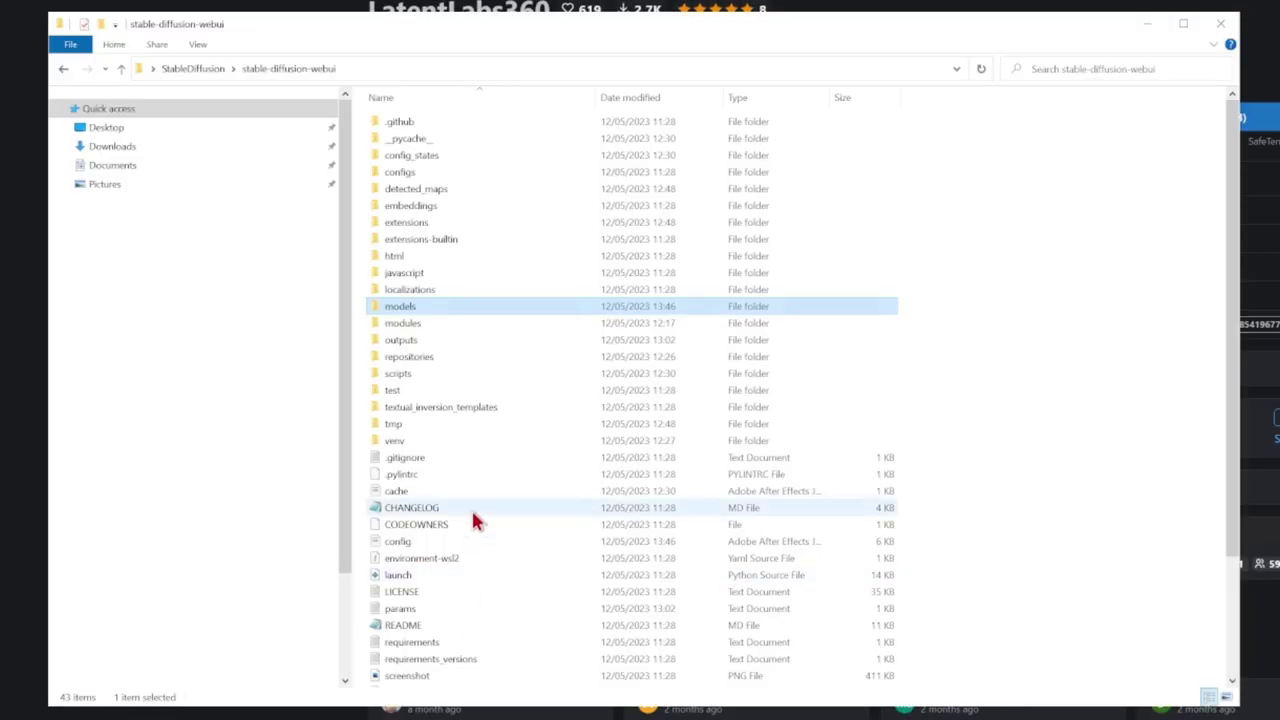
double_click(417, 306)
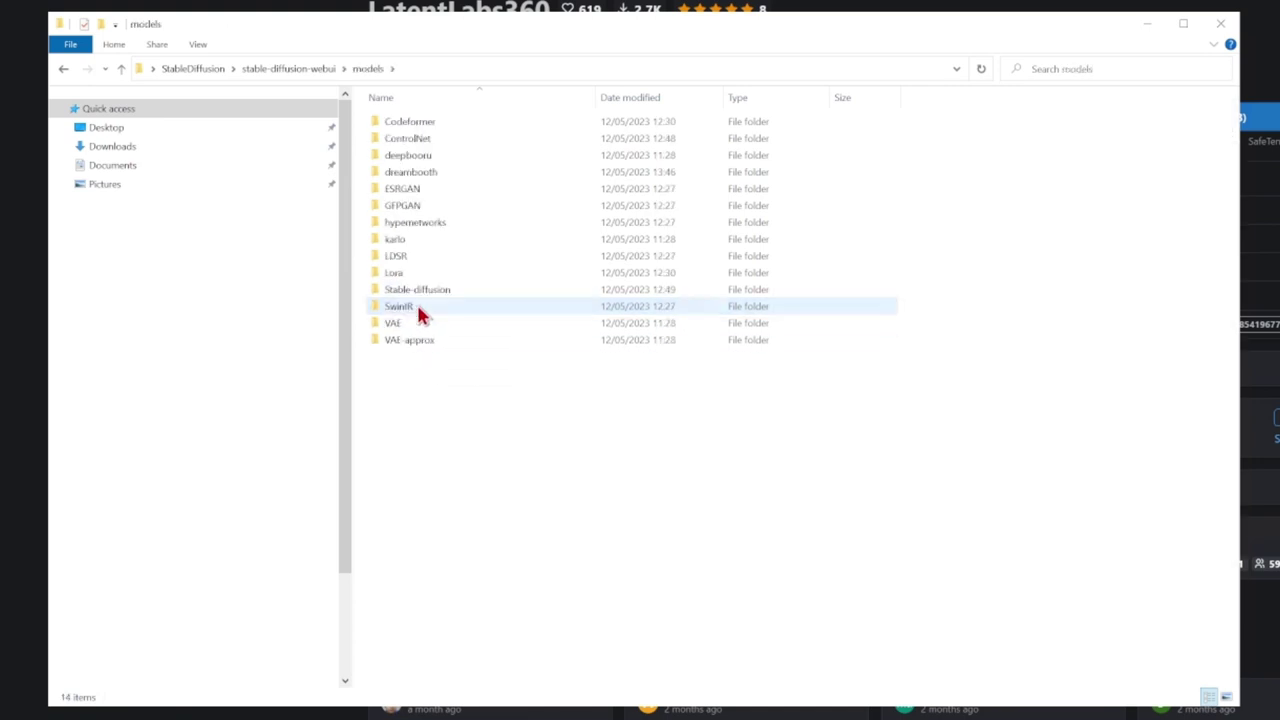
double_click(408, 274)
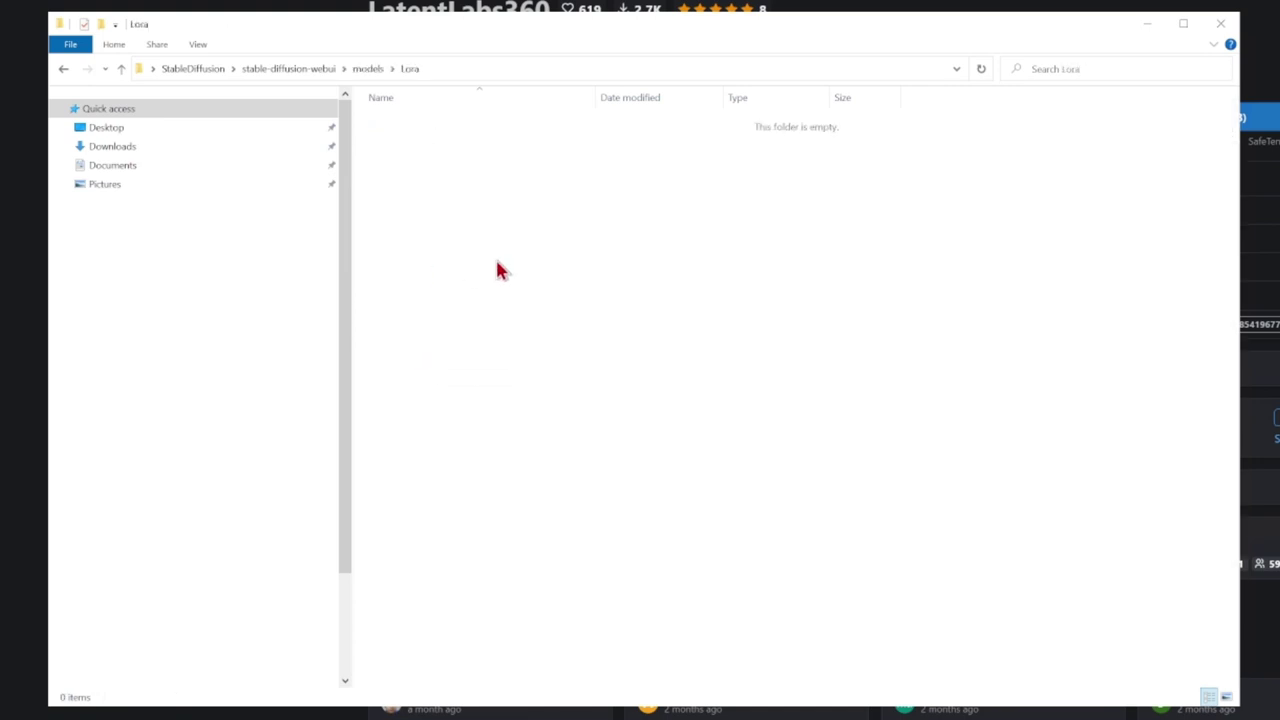
key("ctrl+v")
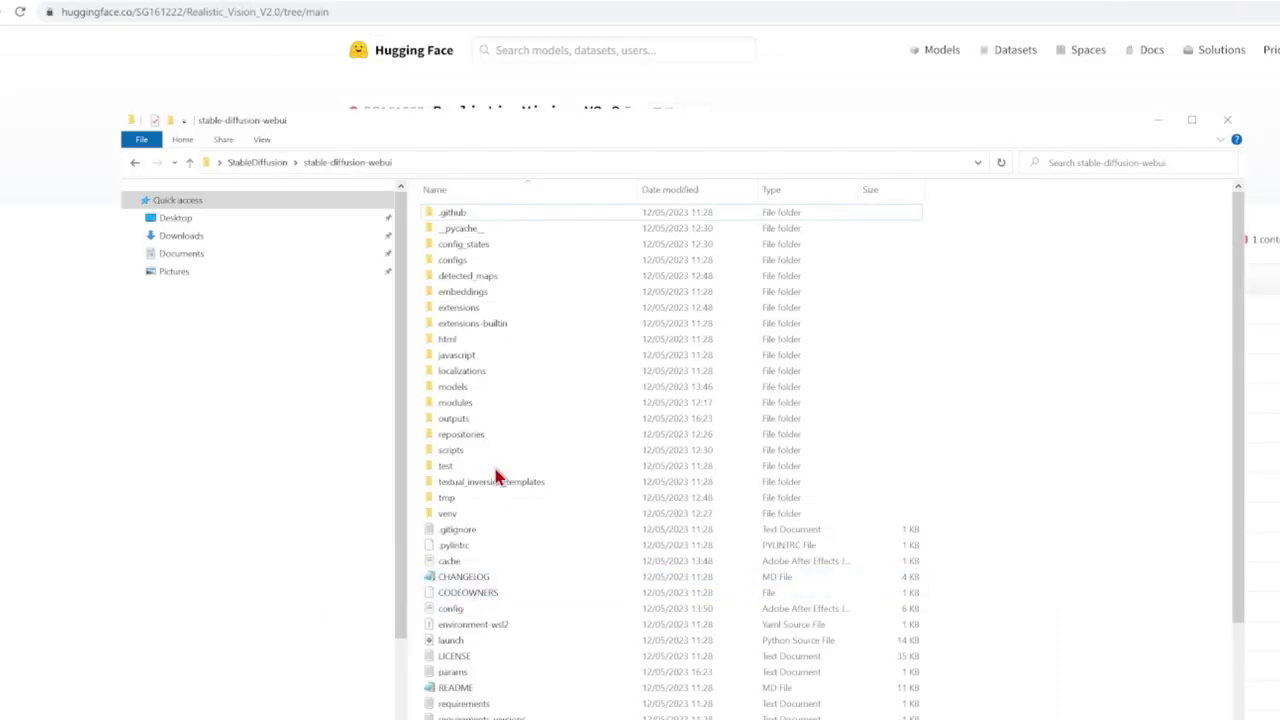
Step: Locate Realistic_Vision_V2.0.ckpt in the models/Stable-diffusion folder
double_click(456, 388)
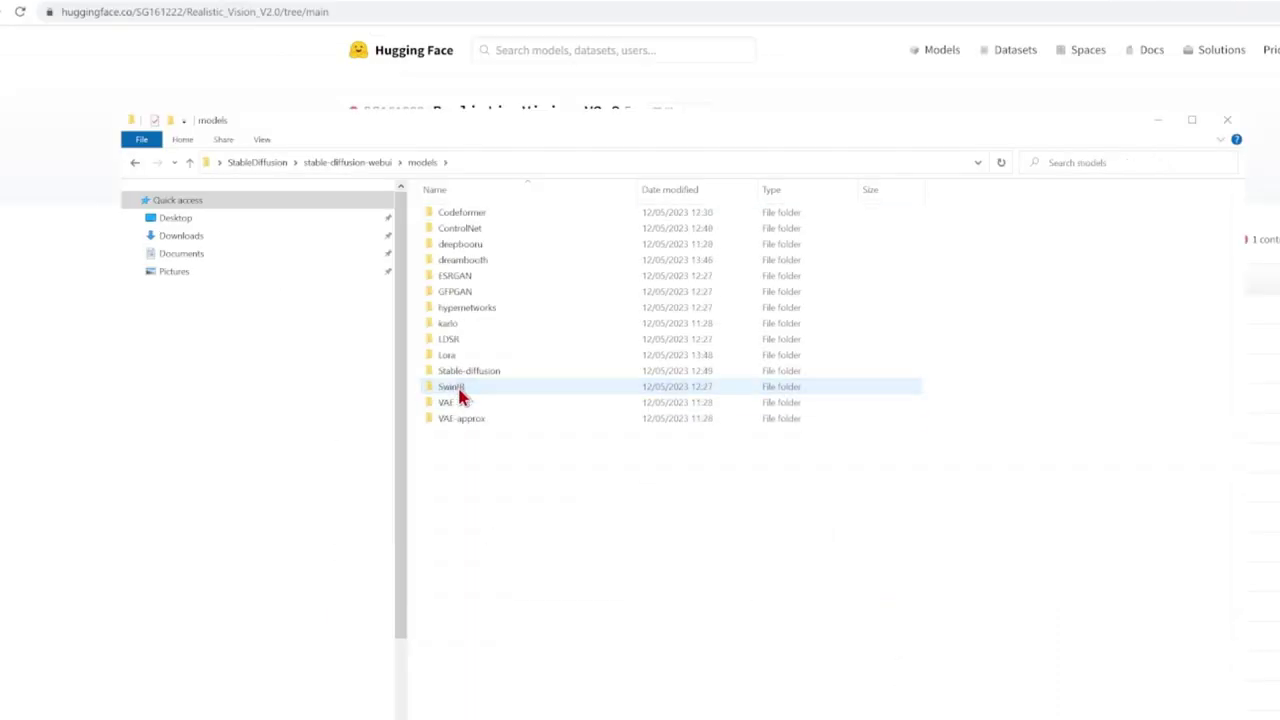
double_click(464, 372)
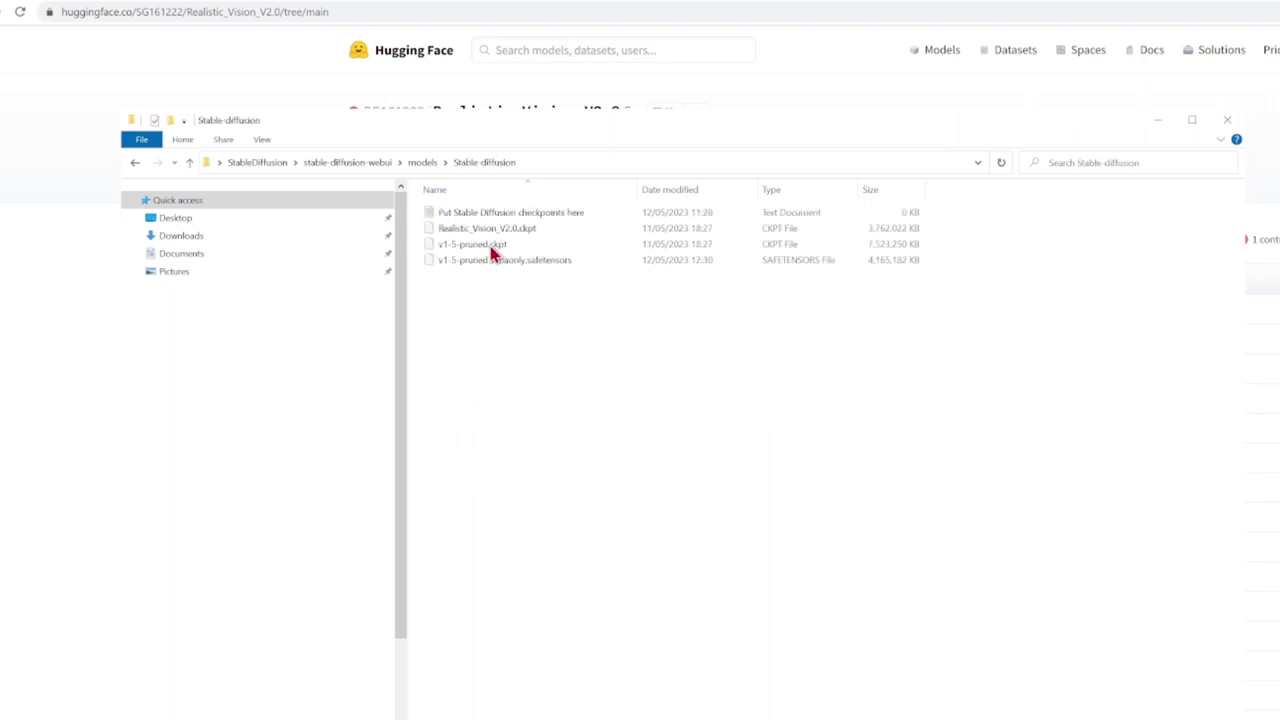
left_click(494, 232)
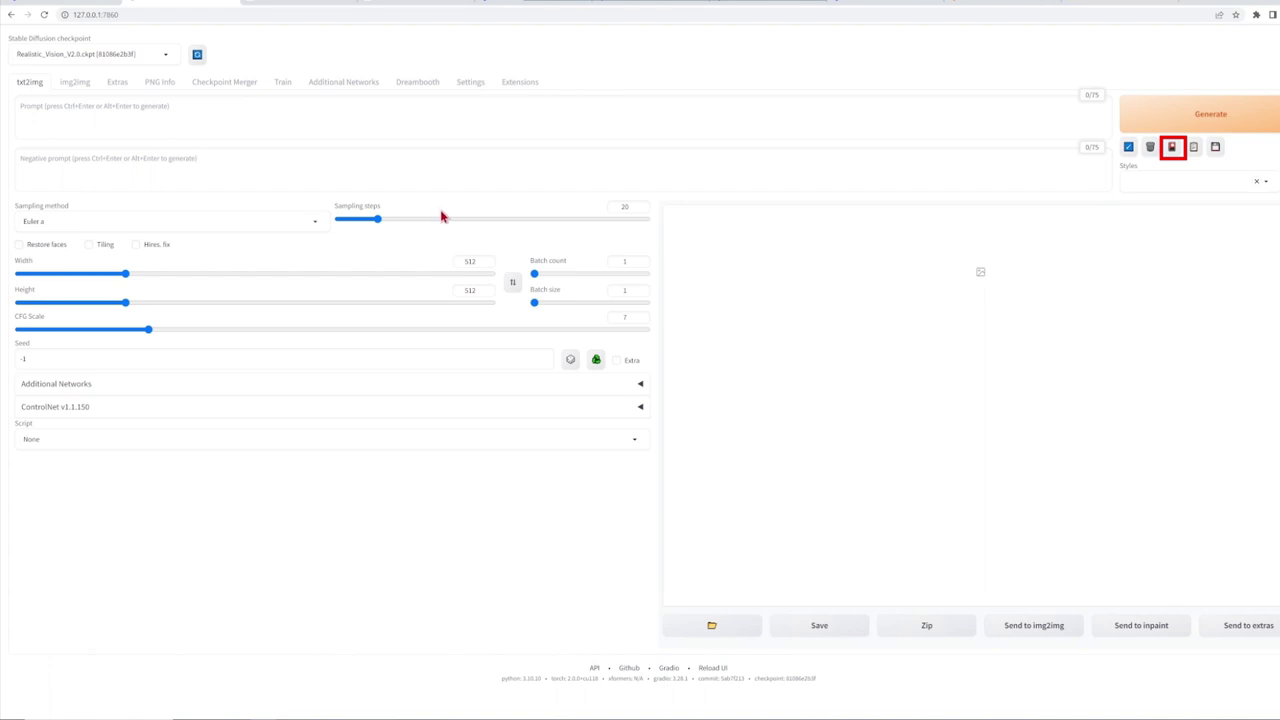
Step: Add the LatentLabs360 LoRA from the extra networks Lora tab to the prompt
left_click(1172, 147)
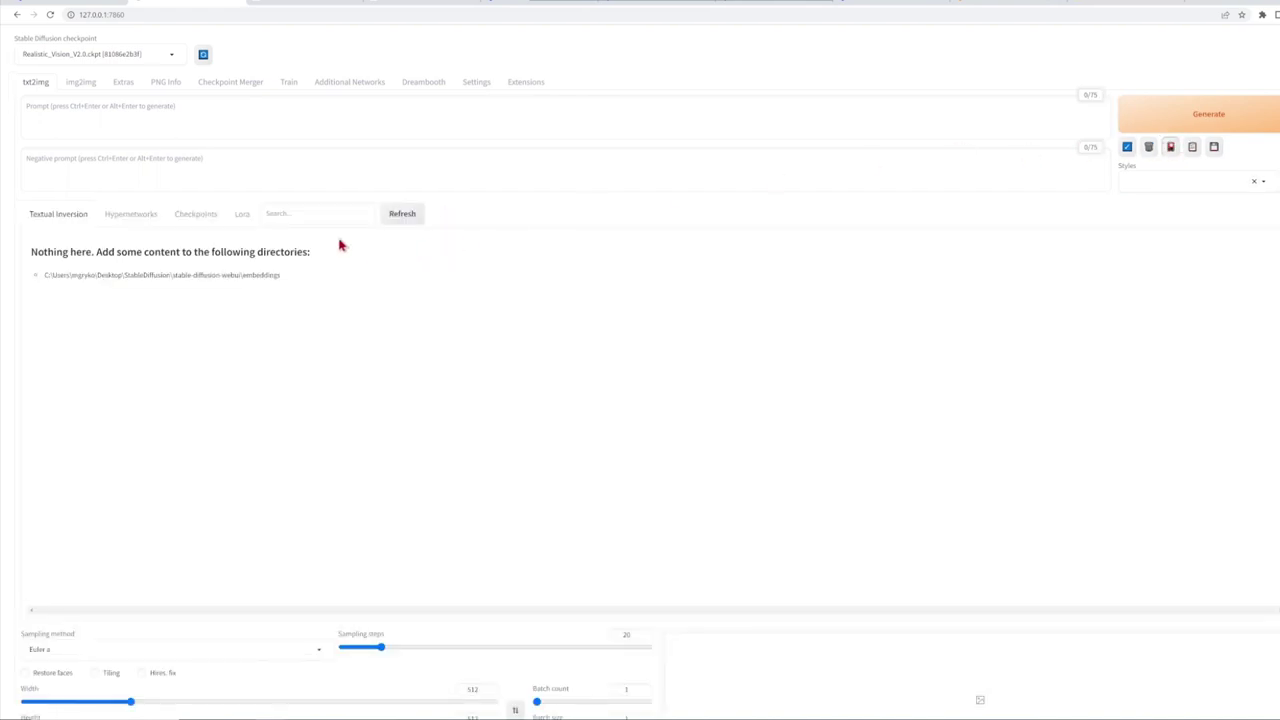
left_click(243, 219)
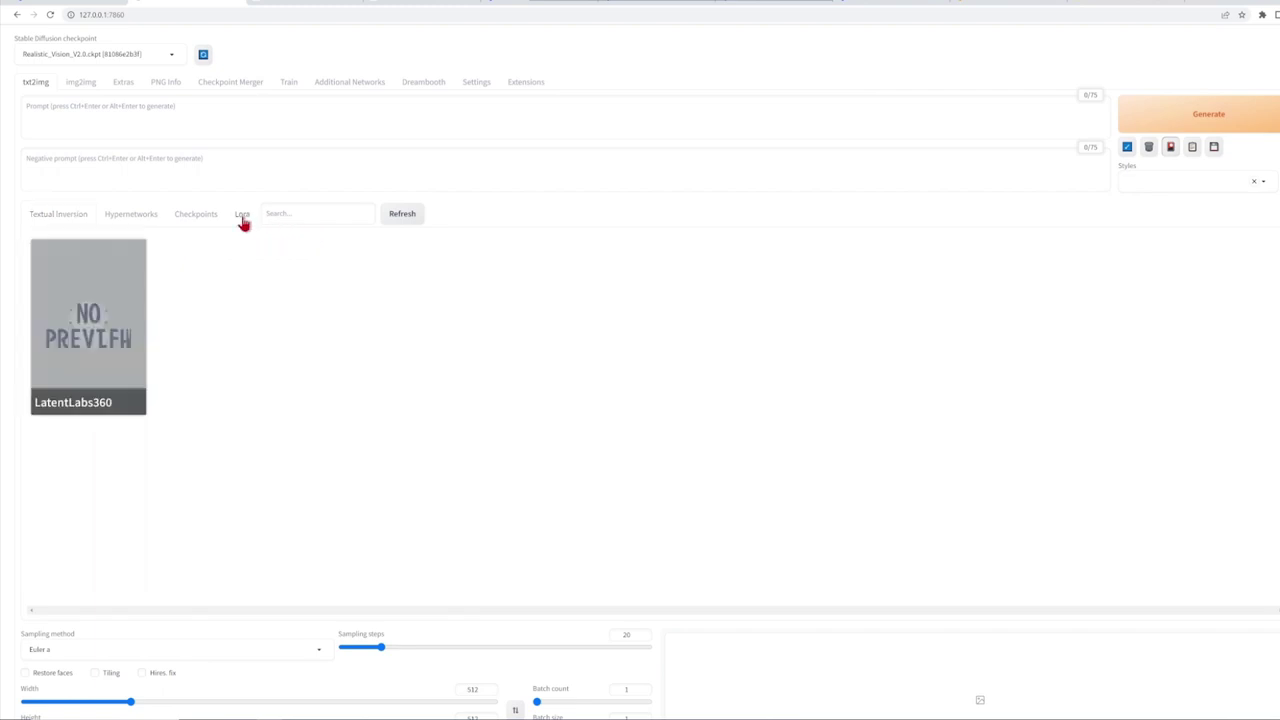
left_click(125, 301)
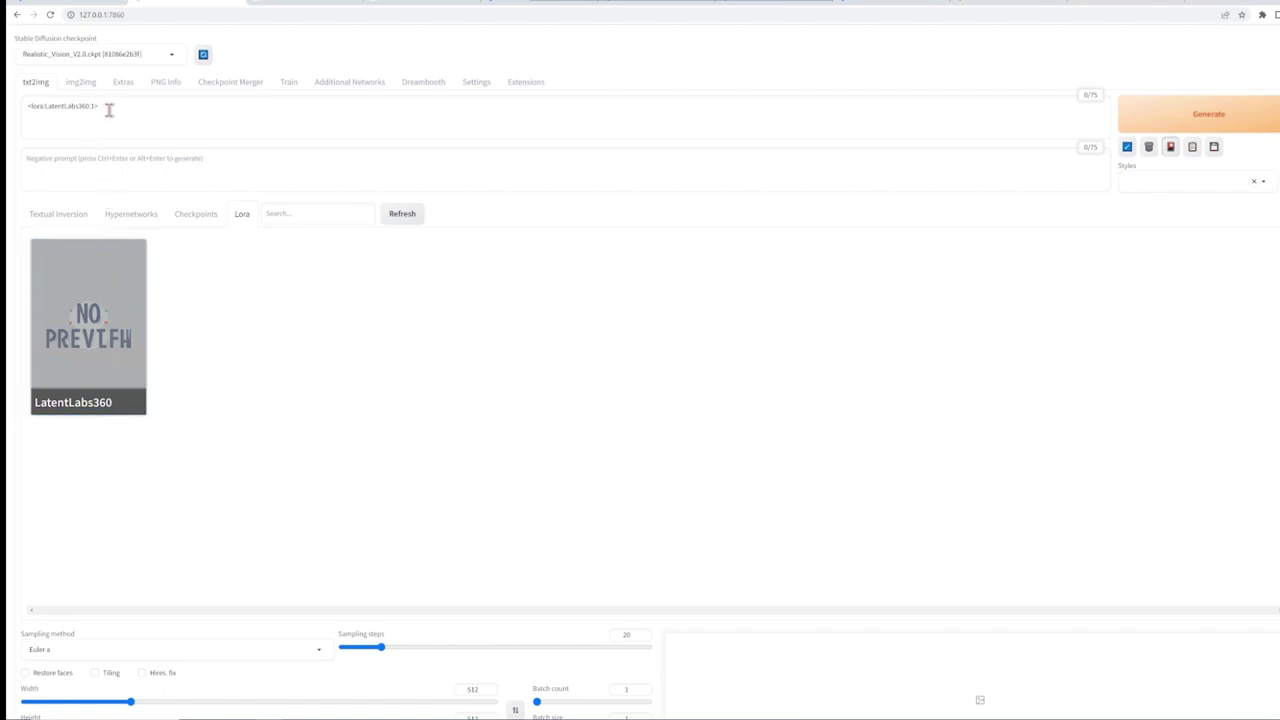
Step: Select Realistic_Vision_V2.0.ckpt as the checkpoint and hide the extra networks panel
left_click(172, 56)
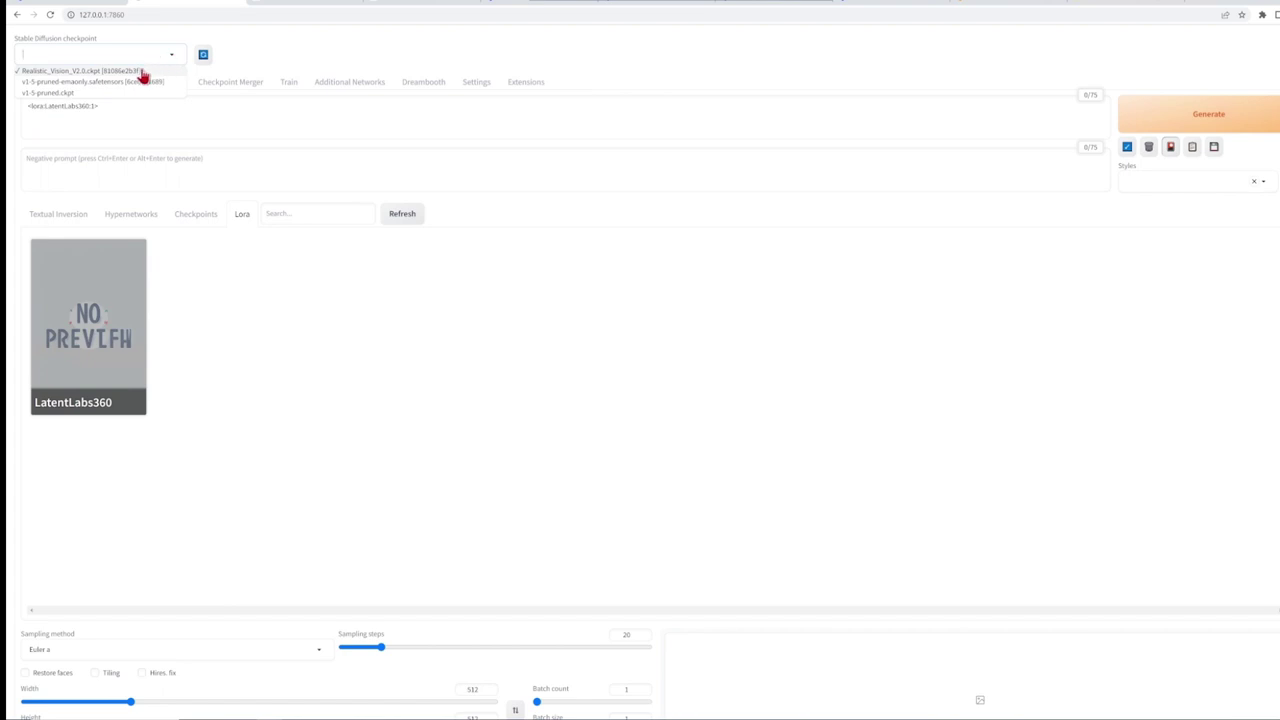
left_click(143, 72)
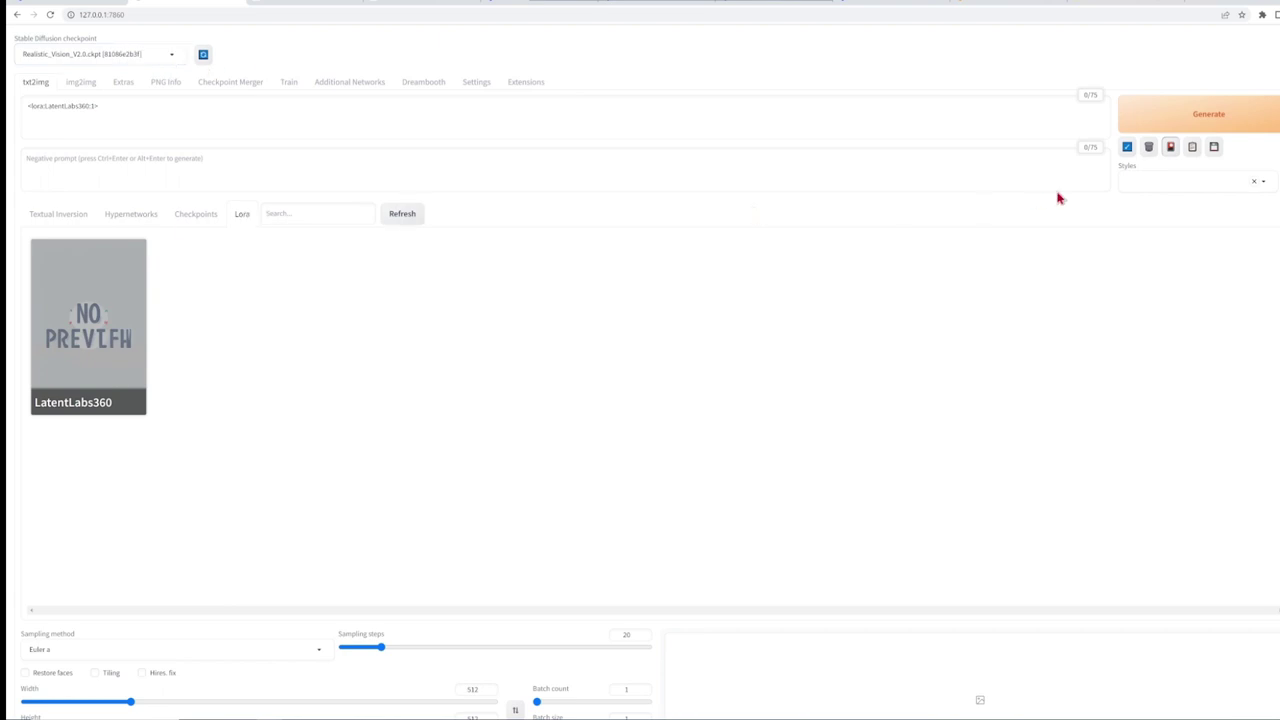
left_click(1170, 149)
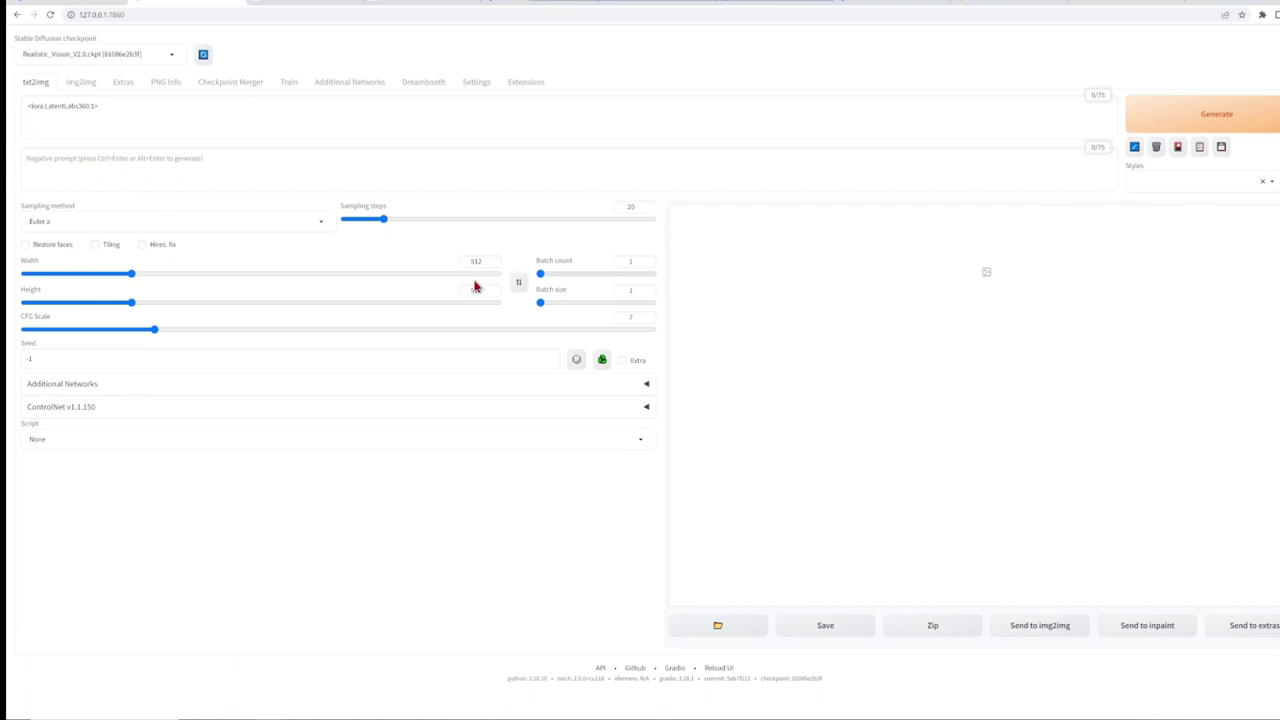
Step: Drop the courtyard panorama into the expanded ControlNet panel and choose the control_v11f1p_sd15_depth model
left_click(80, 412)
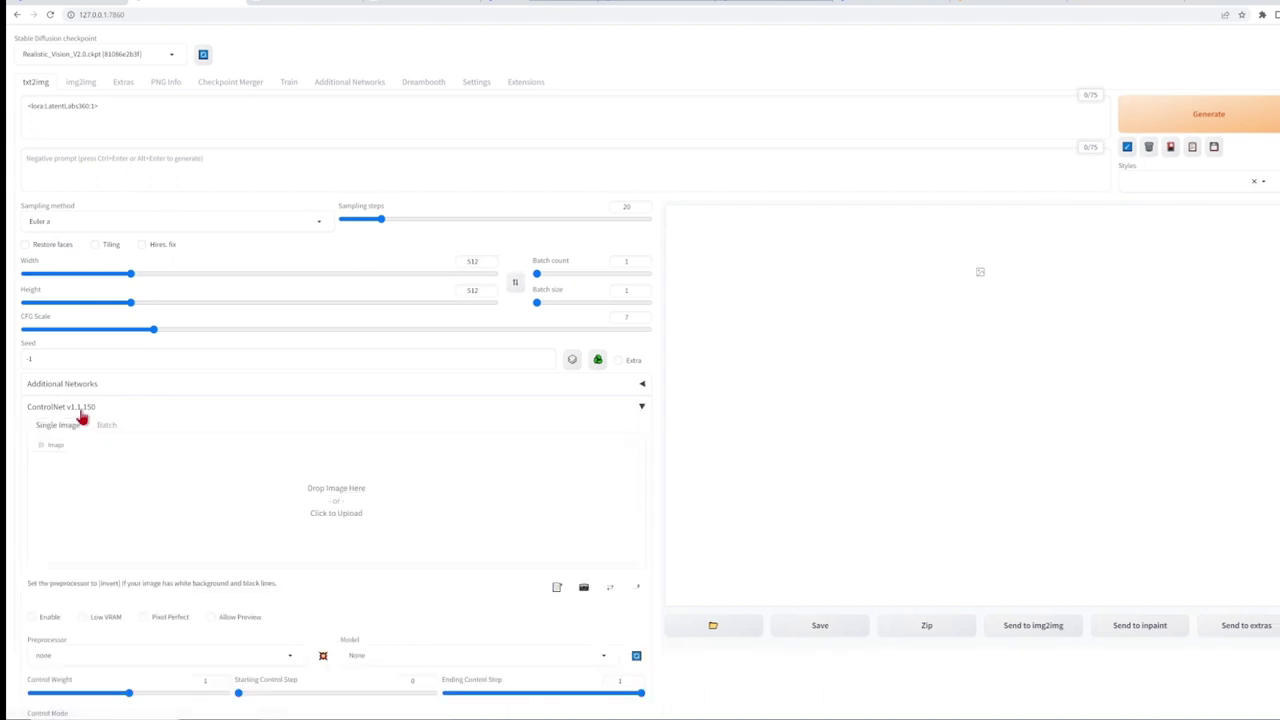
scroll(190, 440, "down", 1)
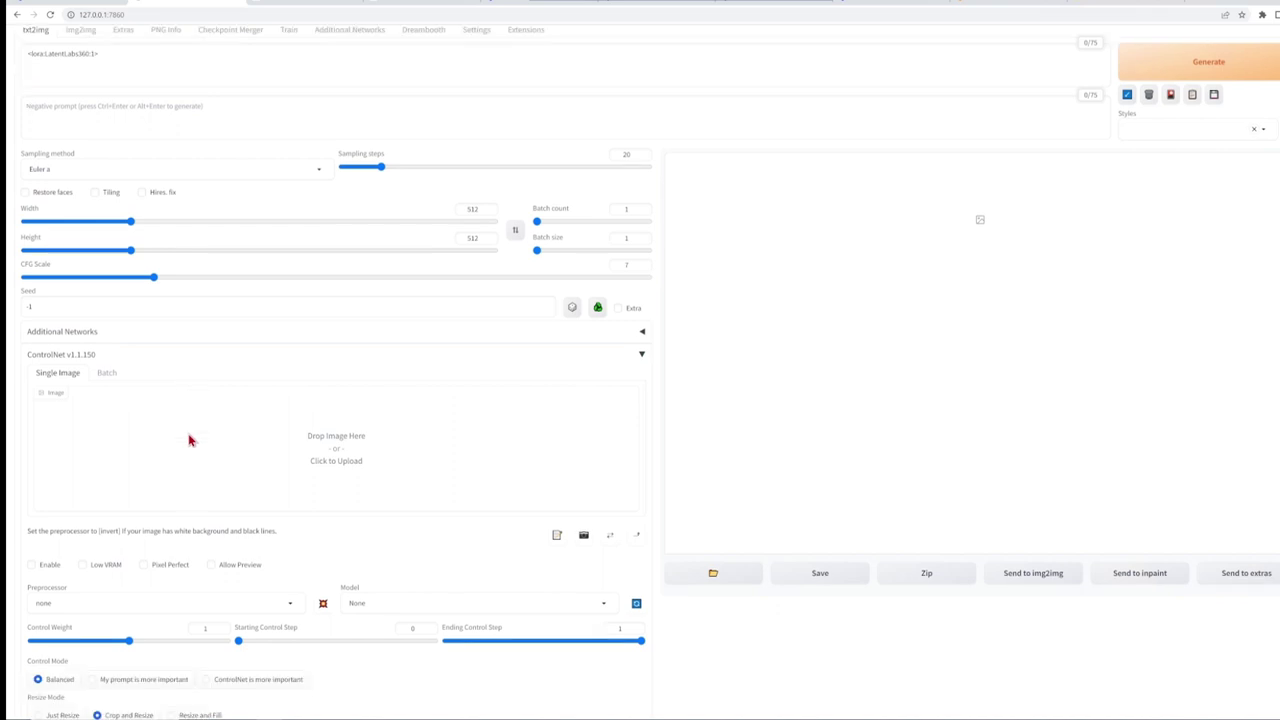
scroll(190, 440, "down", 1)
key("alt+Tab")
left_click_drag(655, 560, 314, 386)
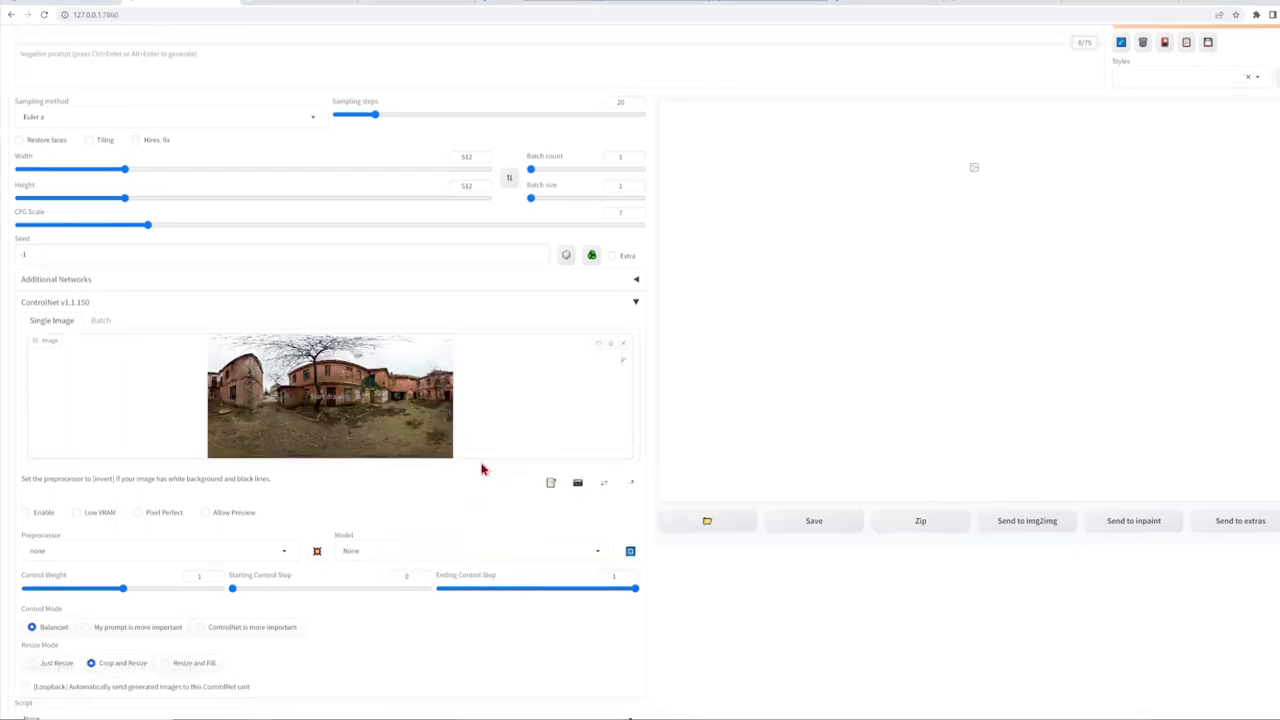
scroll(146, 534, "down", 1)
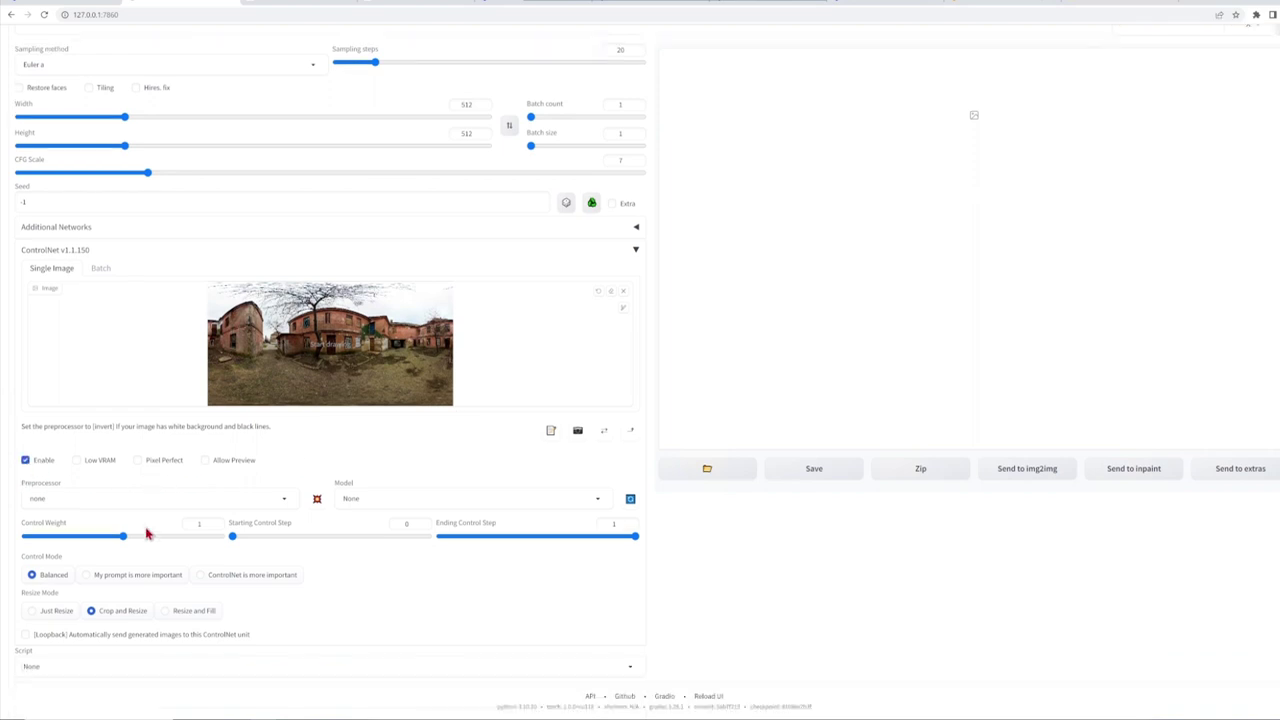
left_click(418, 501)
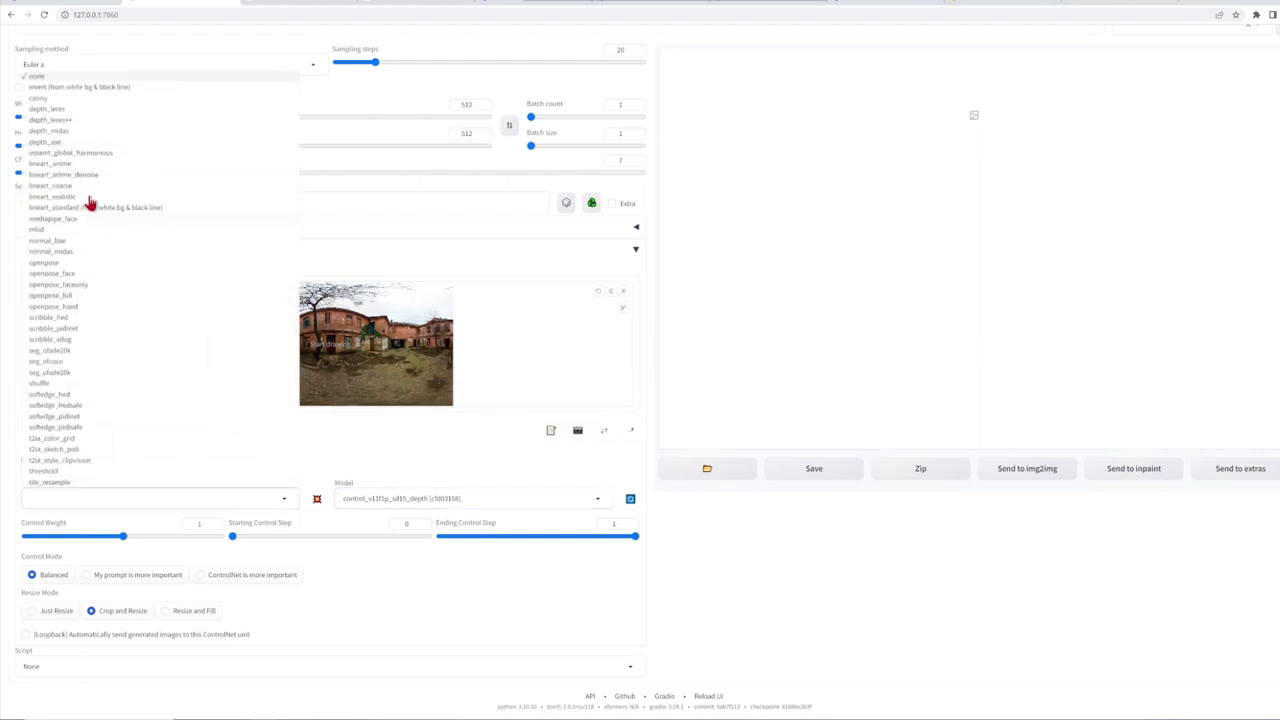
Step: Use the depth_midas preprocessor with its resolution raised from 512 to 1024
left_click(69, 135)
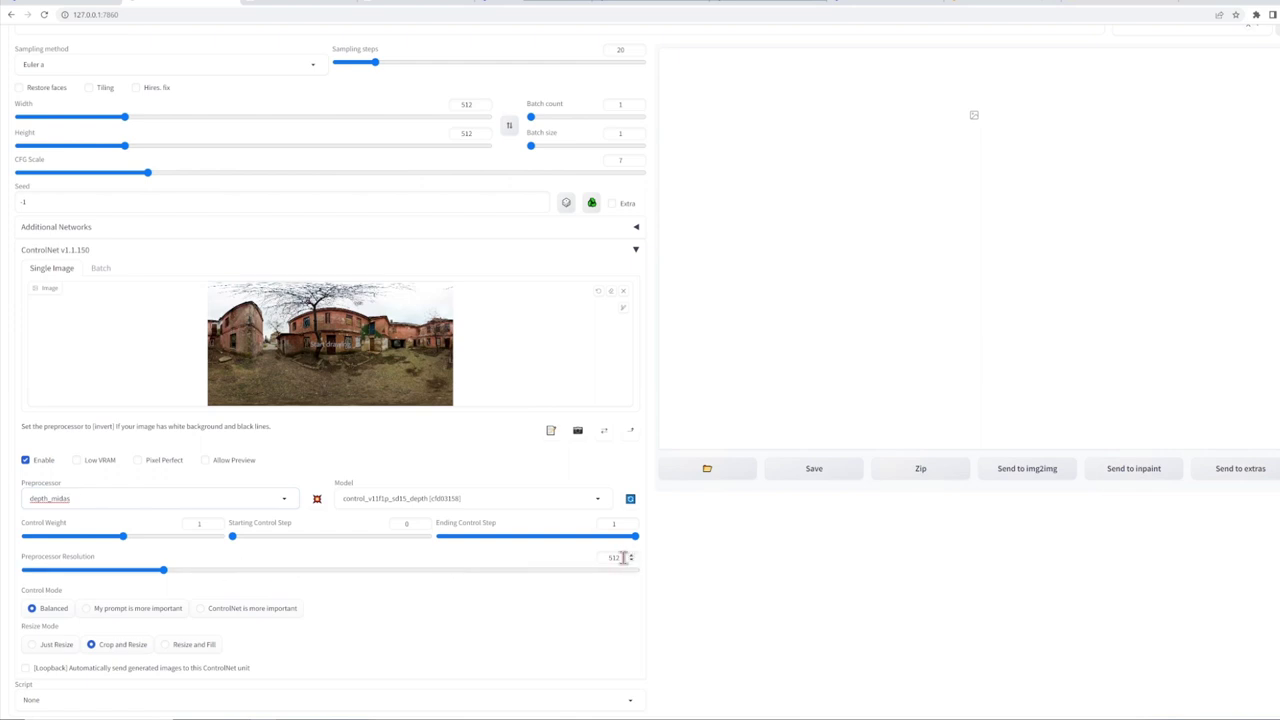
left_click_drag(623, 557, 593, 563)
type("1")
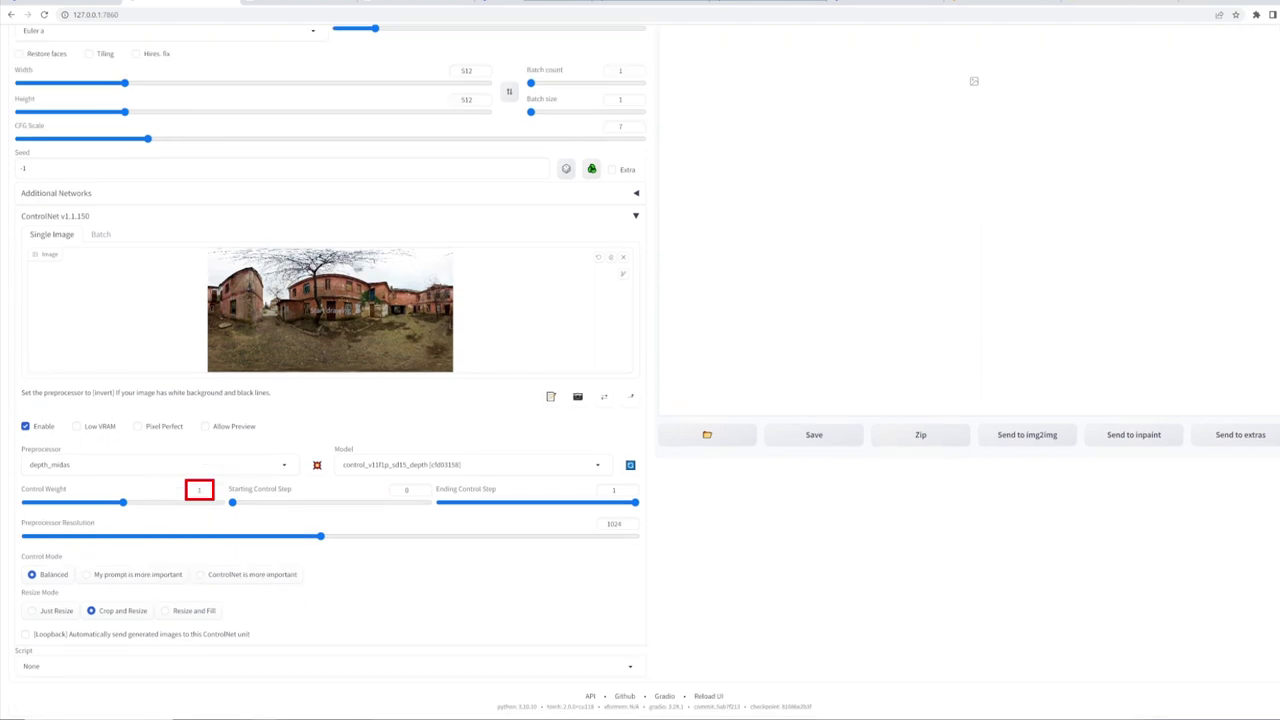
scroll(94, 194, "up", 2)
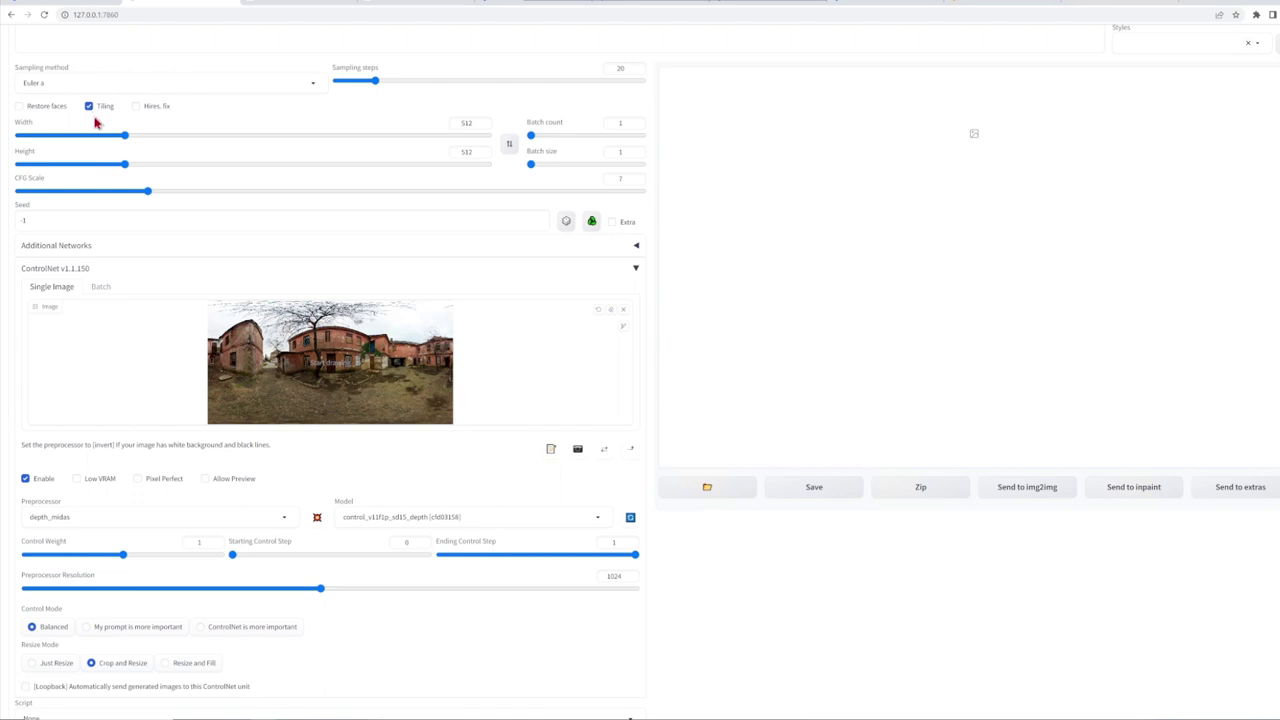
scroll(95, 122, "down", 2)
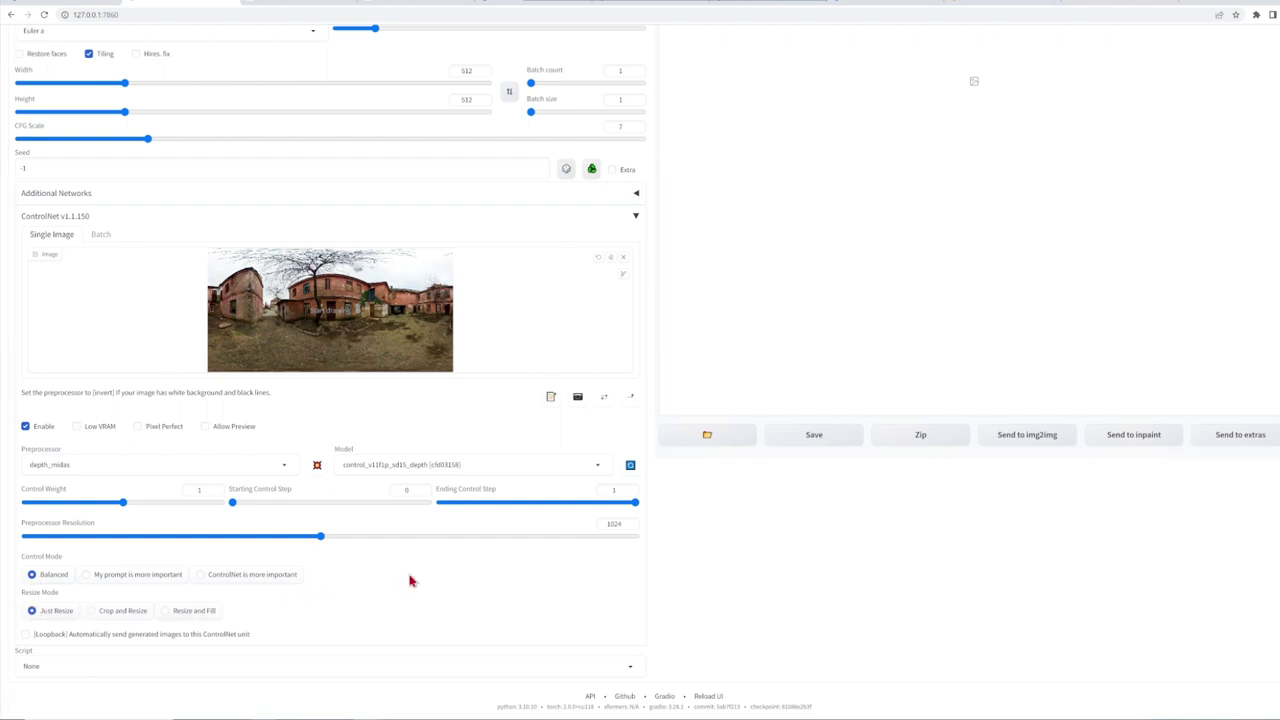
scroll(409, 580, "up", 5)
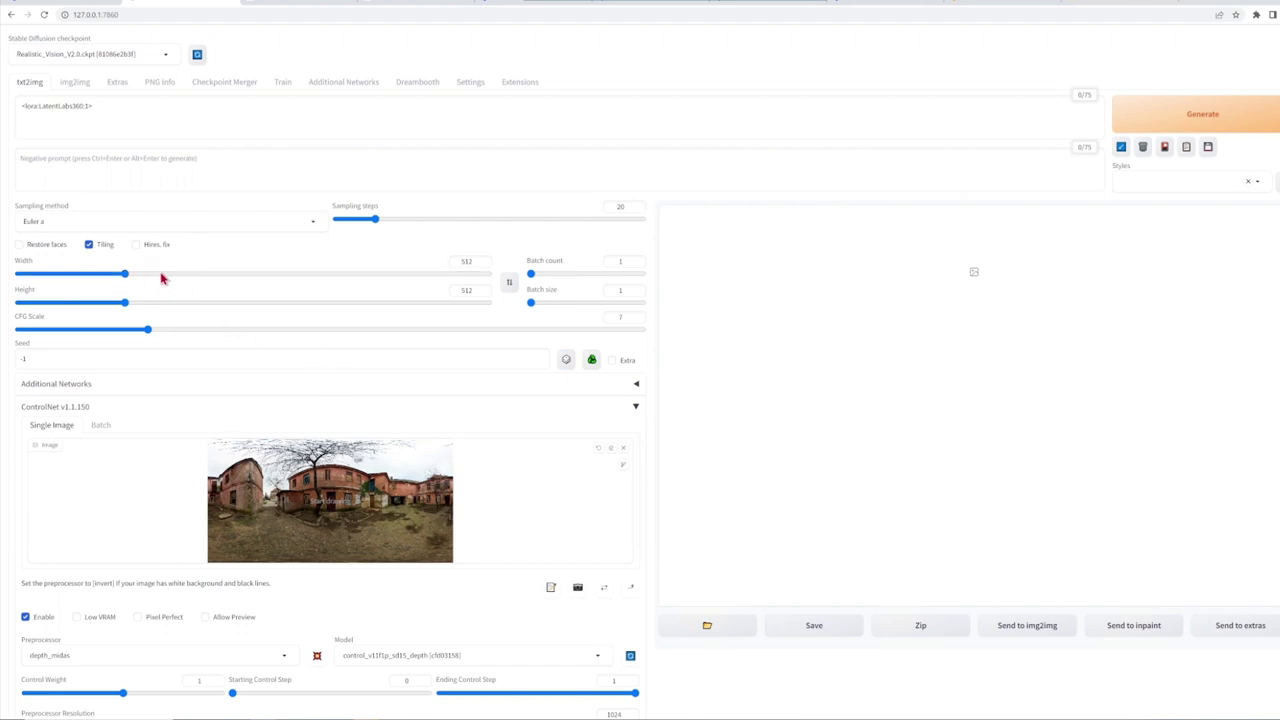
Step: Set the output size to 2048 width by 1024 height
left_click_drag(125, 273, 520, 298)
double_click(470, 290)
type("4801024")
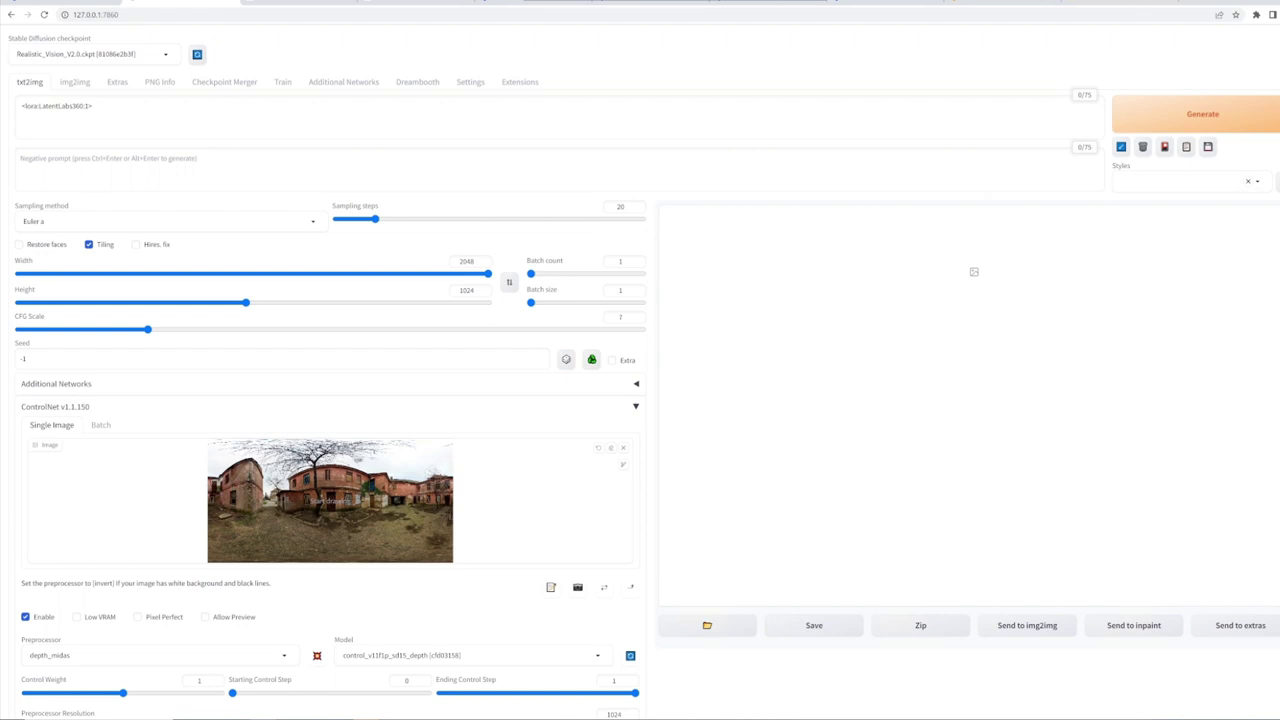
Step: Prompt a modern textured cast concrete residential complex, raw photo, with negative 'anime, cartoon', and generate
left_click(165, 120)
type("modern, contemporary, tex")
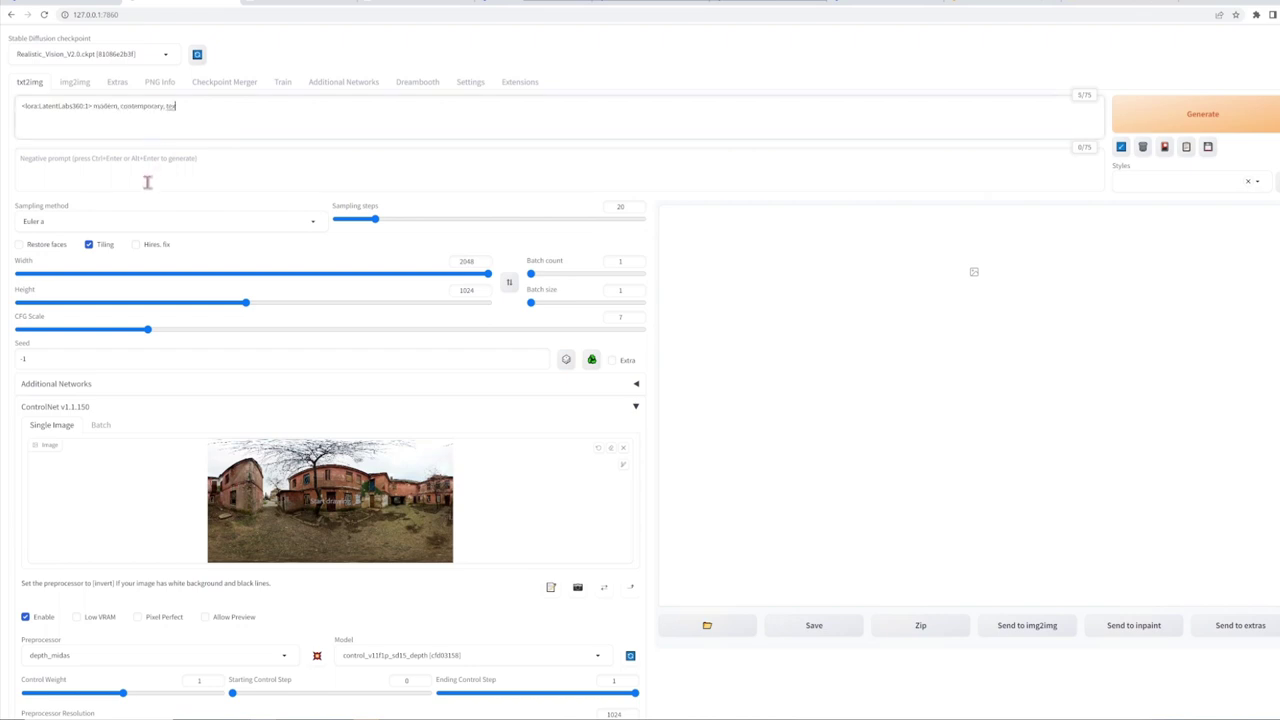
type("tured cast concrete residential building complex,")
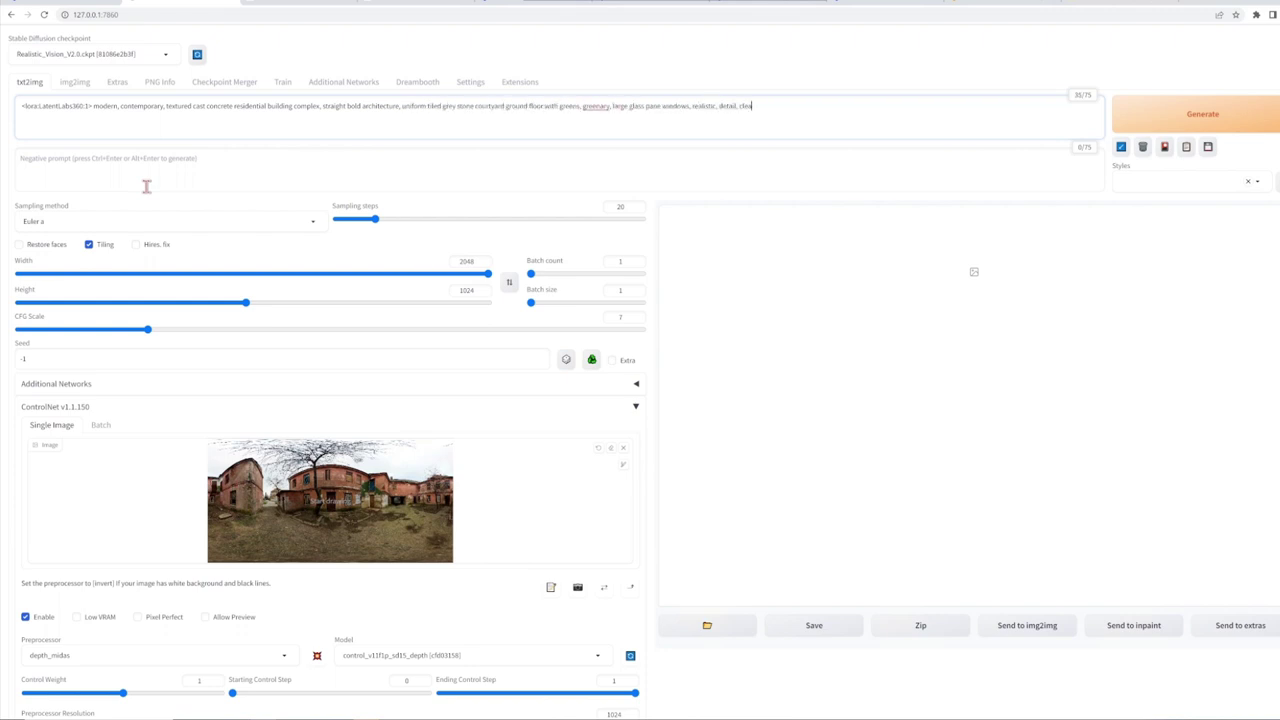
type("res, raw photo")
left_click(152, 182)
type("anime, cartoon, low quality, soft line, distorted, fuzzy, curved, blur, uneven, red, pattern")
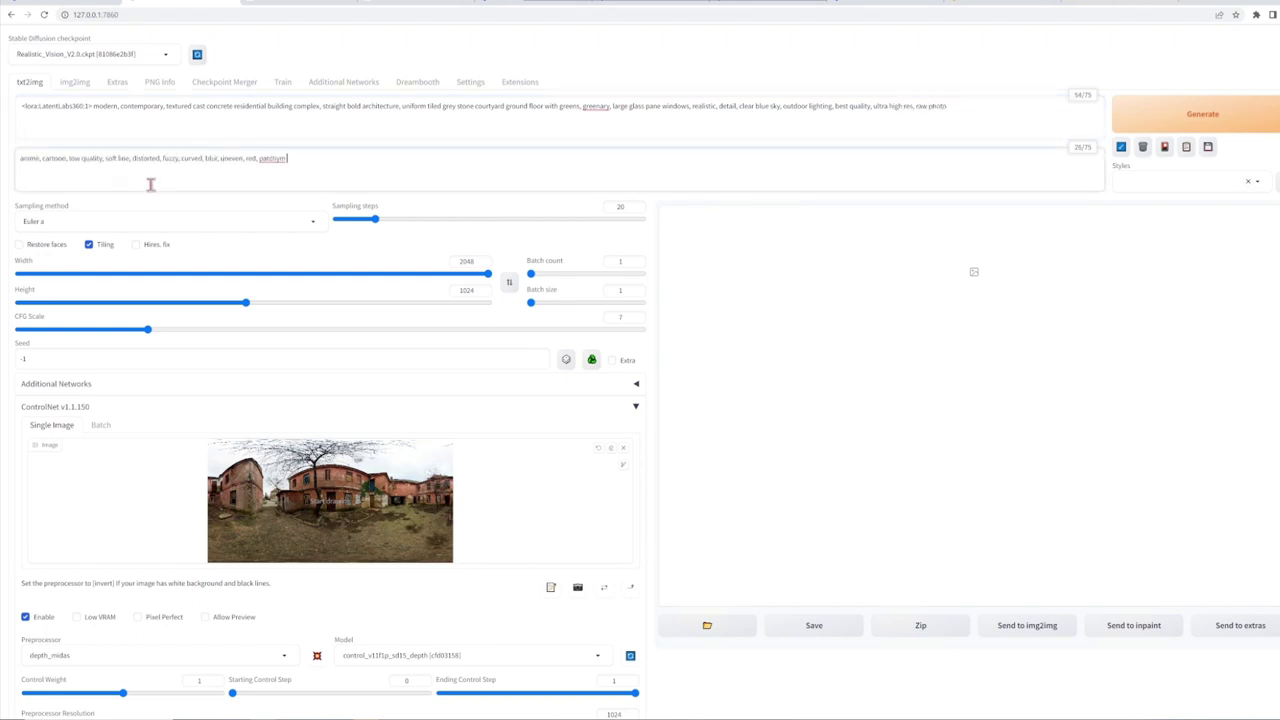
key("ctrl+Return")
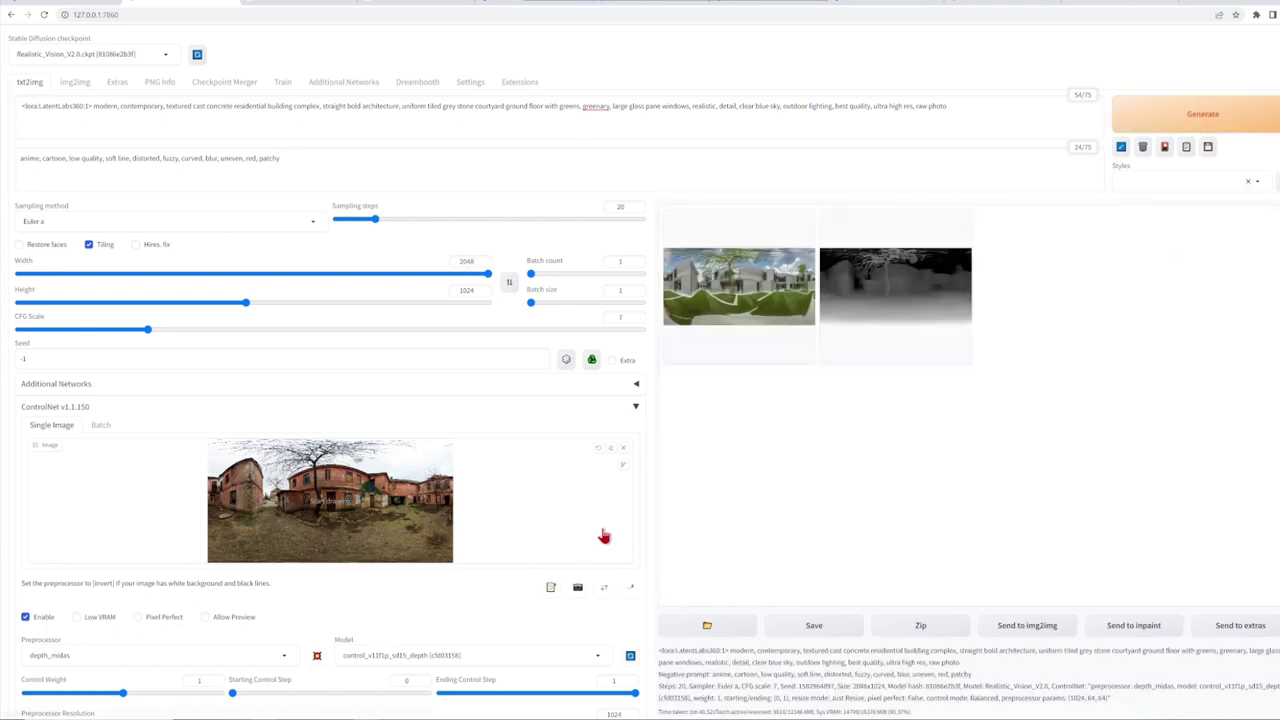
Step: Delete several unwanted words and phrases from the positive prompt
left_click(661, 107)
left_click_drag(661, 106, 612, 106)
key("BackSpace")
double_click(302, 106)
key("BackSpace")
left_click(557, 106)
key("BackSpace")
key("BackSpace")
key("BackSpace")
key("BackSpace")
key("BackSpace")
key("BackSpace")
key("BackSpace")
key("BackSpace")
key("BackSpace")
key("BackSpace")
key("BackSpace")
key("BackSpace")
Step: Append ', unclear, dark, blended' to the negative prompt and generate a new panorama
left_click(431, 166)
type(", unclear, dark, blended")
key("ctrl+Return")
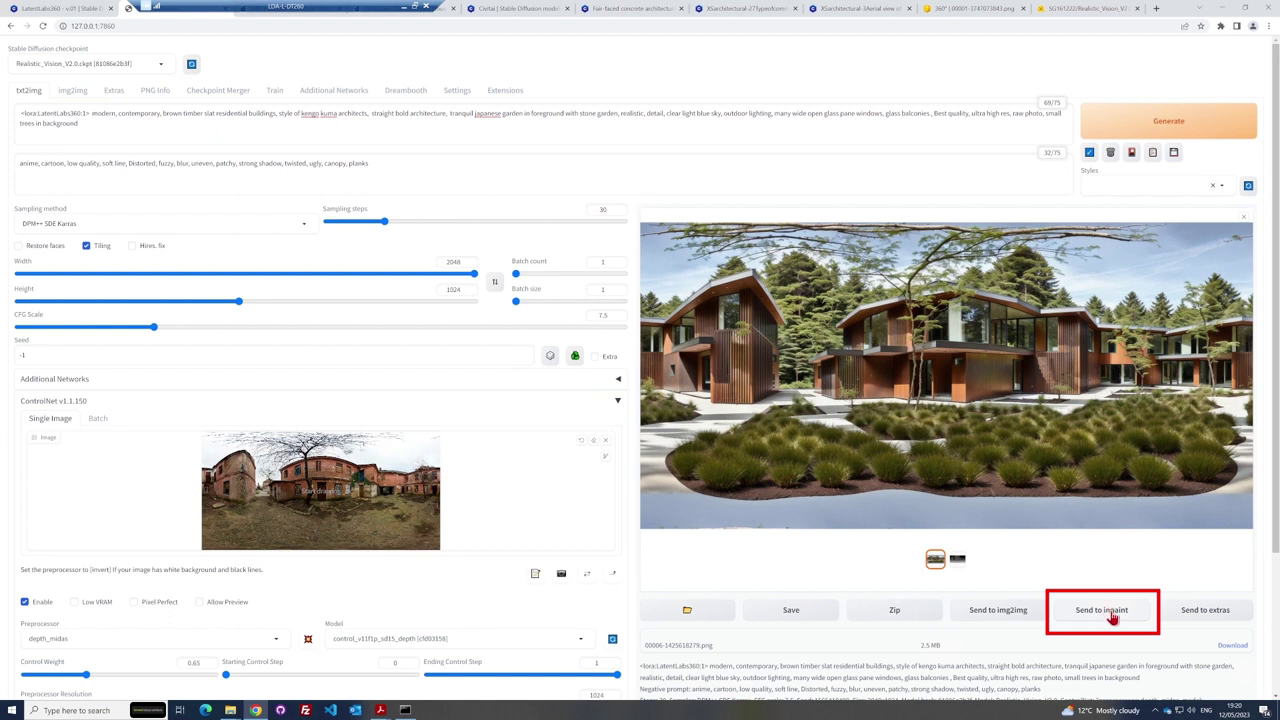
Step: Send the panorama to inpaint, enlarge the brush, and mask the foreground shrubs
left_click(1104, 611)
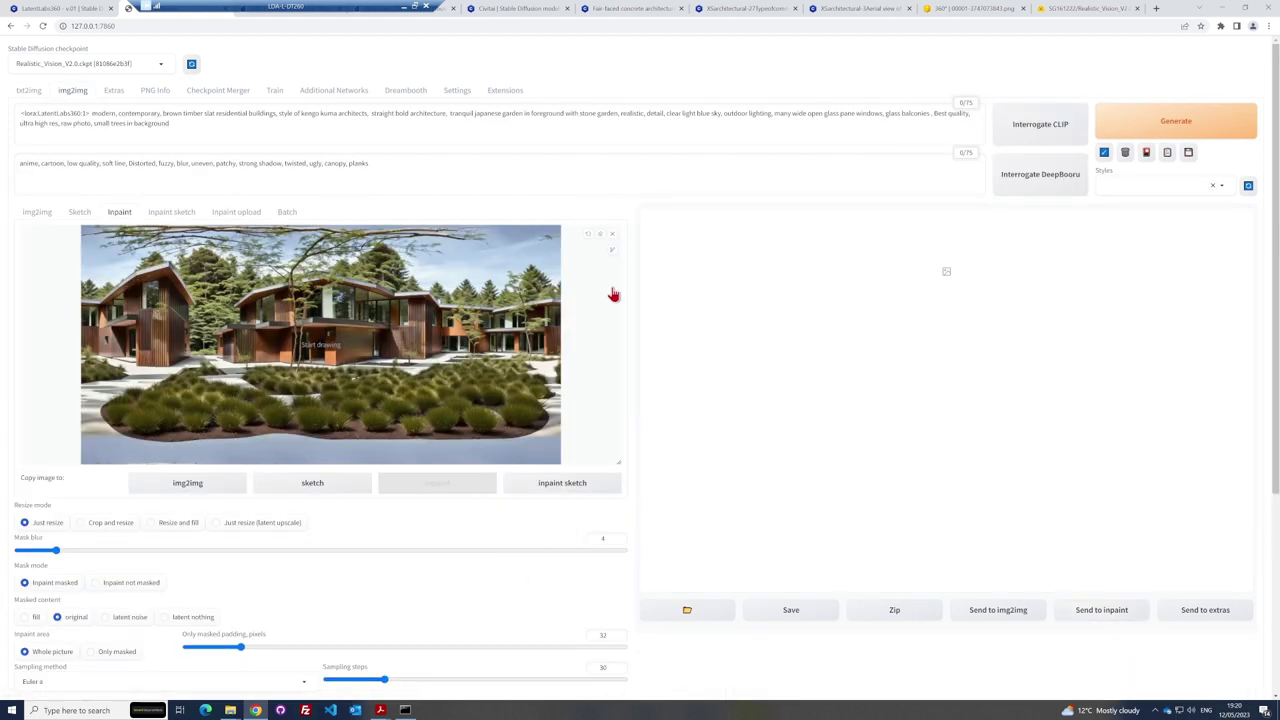
mouse_move(608, 258)
left_click_drag(575, 252, 596, 250)
mouse_move(157, 429)
left_mouse_down()
mouse_move(120, 412)
mouse_move(249, 407)
mouse_move(200, 396)
mouse_move(142, 420)
mouse_move(351, 431)
mouse_move(524, 414)
mouse_move(456, 394)
mouse_move(307, 408)
left_mouse_up()
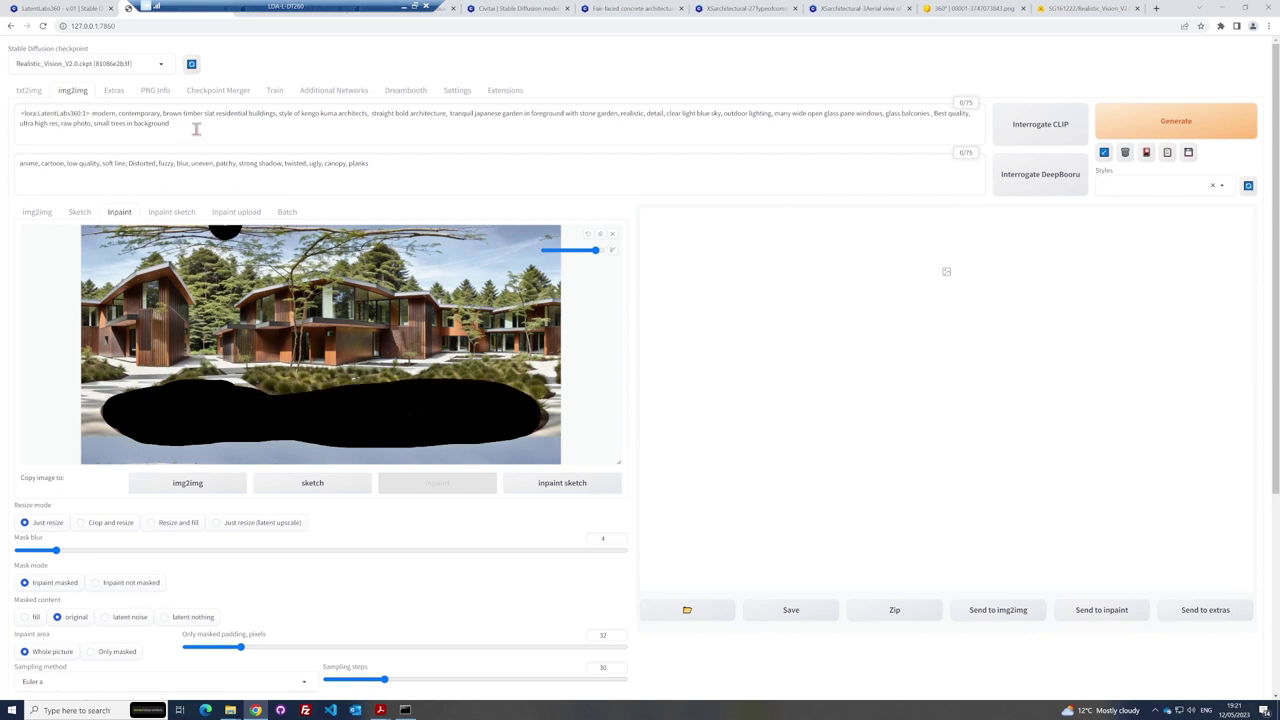
Step: Replace the prompt with 'tranquil realistic japanese rock garden' and generate the inpainted result
left_click(70, 120)
key("ctrl+a")
key("BackSpace")
type("trans")
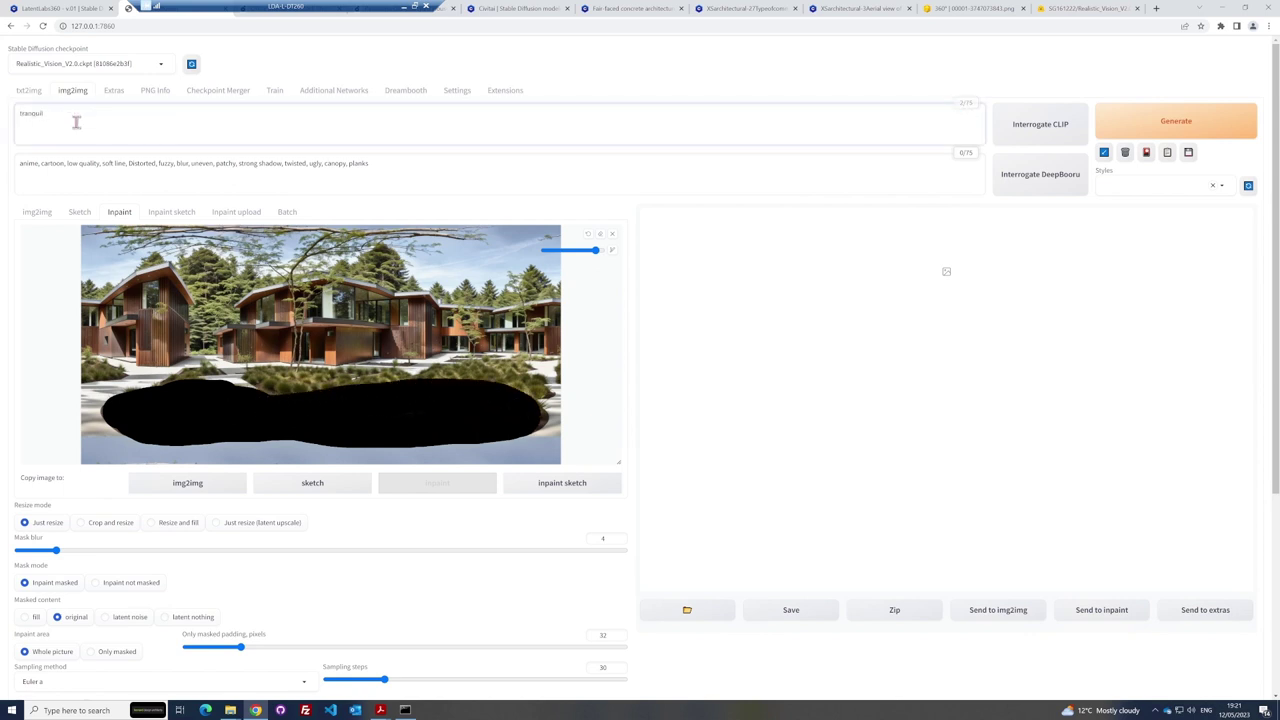
type("uil realistic japanese rock garden")
key("ctrl+Return")
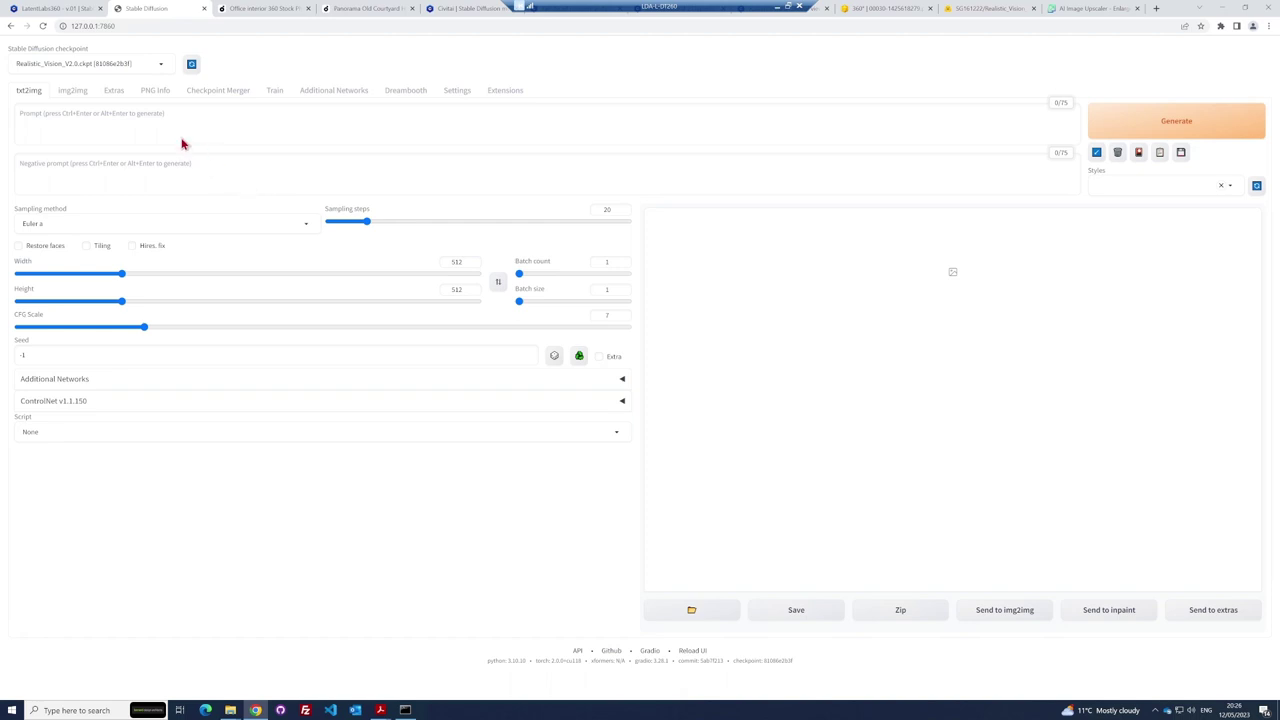
Step: In Extras, choose R-ESRGAN 4x+ as the upscaler, keeping scale by 4
left_click(114, 92)
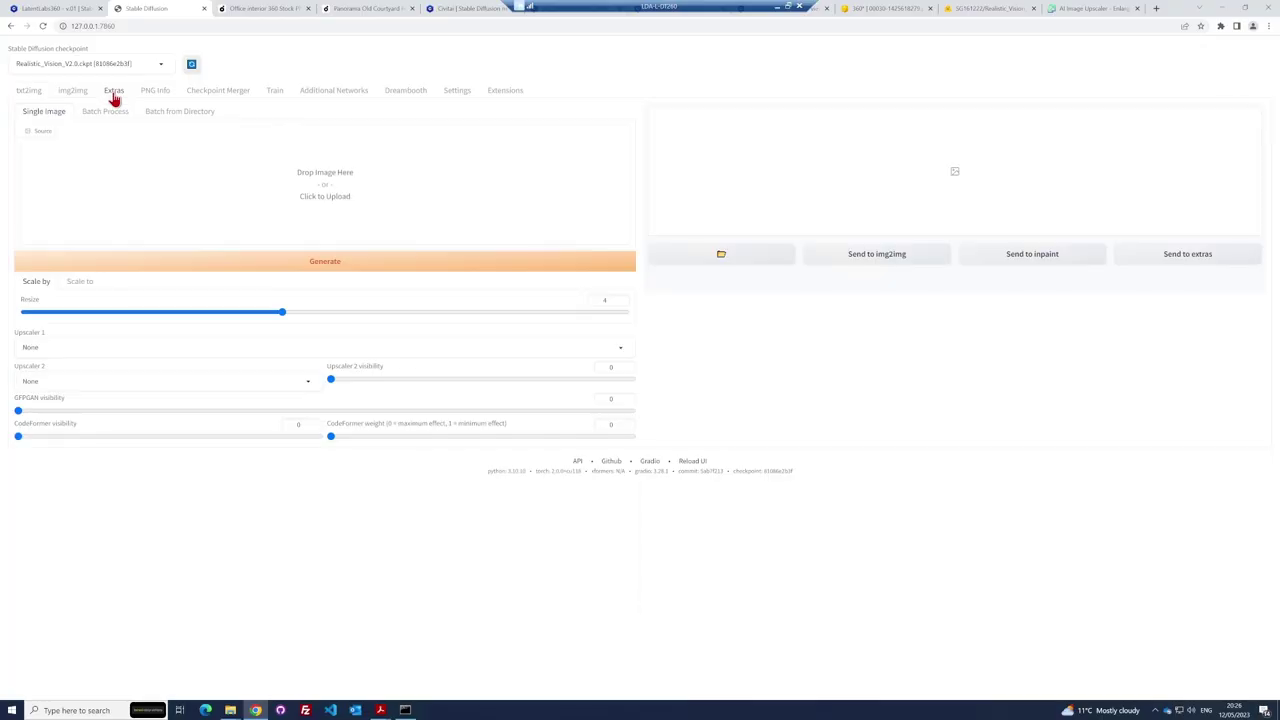
left_click(622, 350)
left_click(60, 406)
left_click(82, 284)
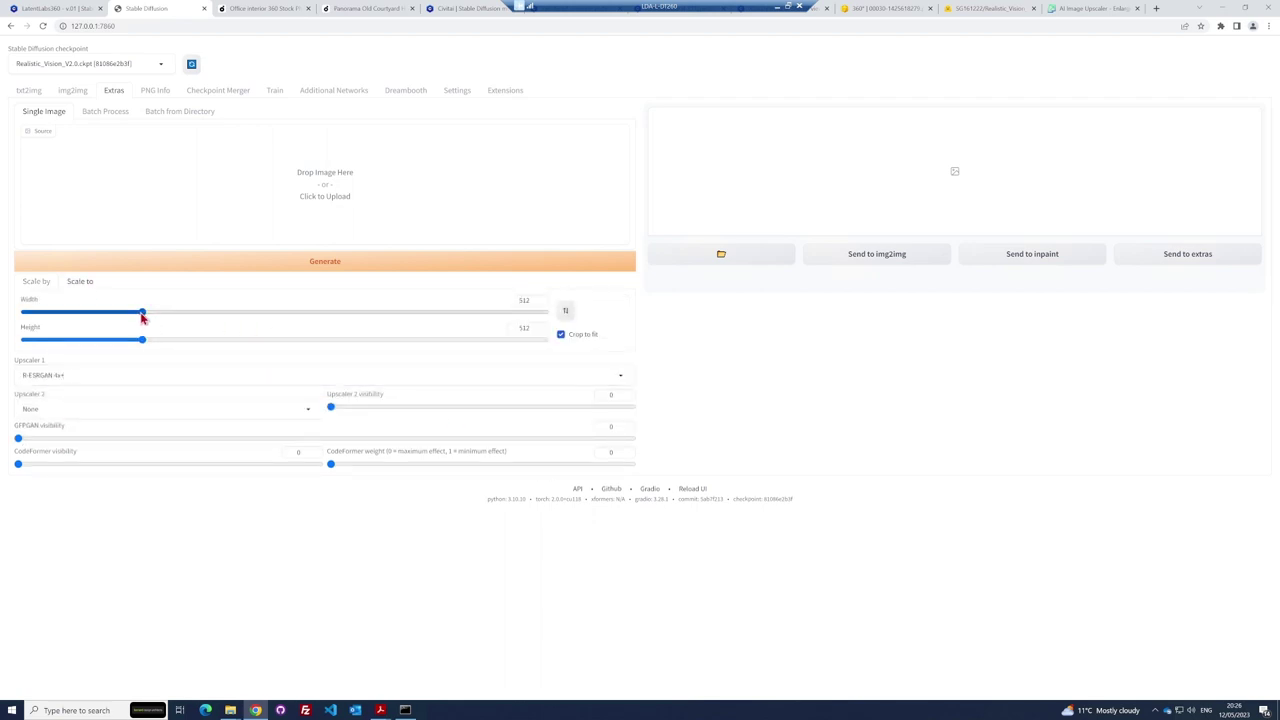
left_click_drag(143, 312, 600, 310)
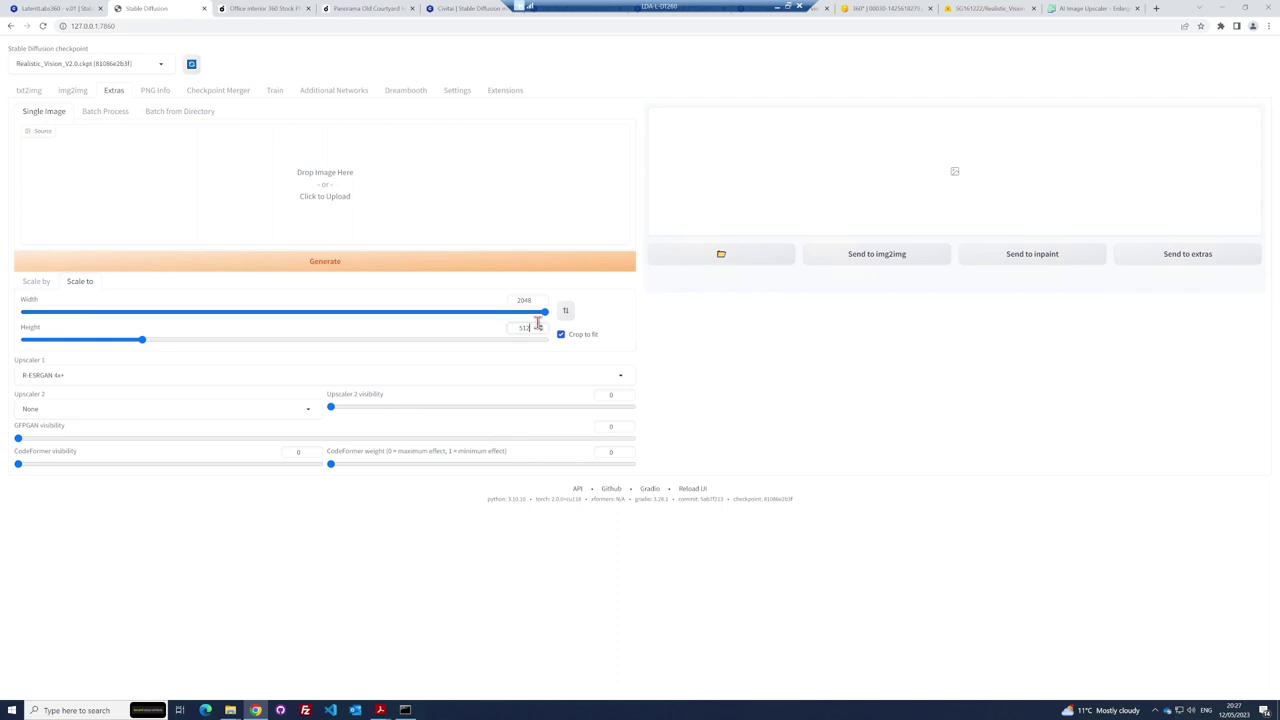
left_click_drag(530, 328, 494, 327)
type("1024")
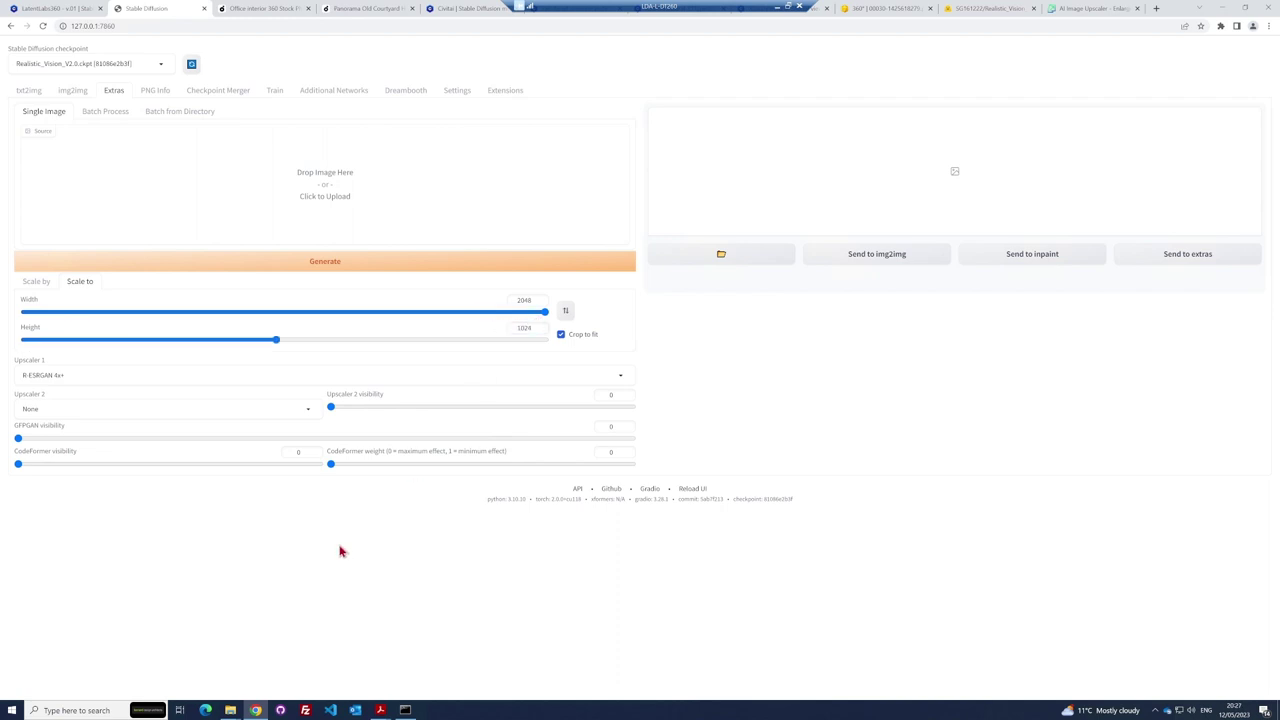
left_click(32, 281)
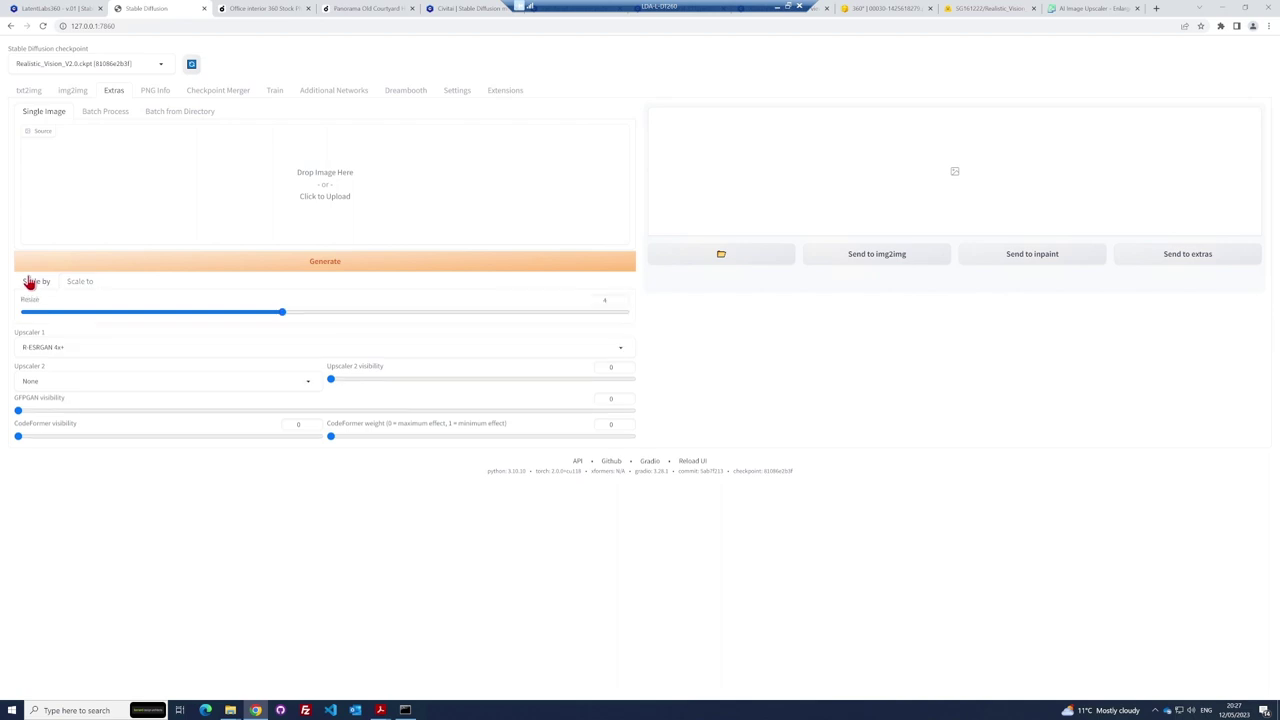
Step: Batch-upscale the img2img-images folder into the resized output folder
left_click(180, 114)
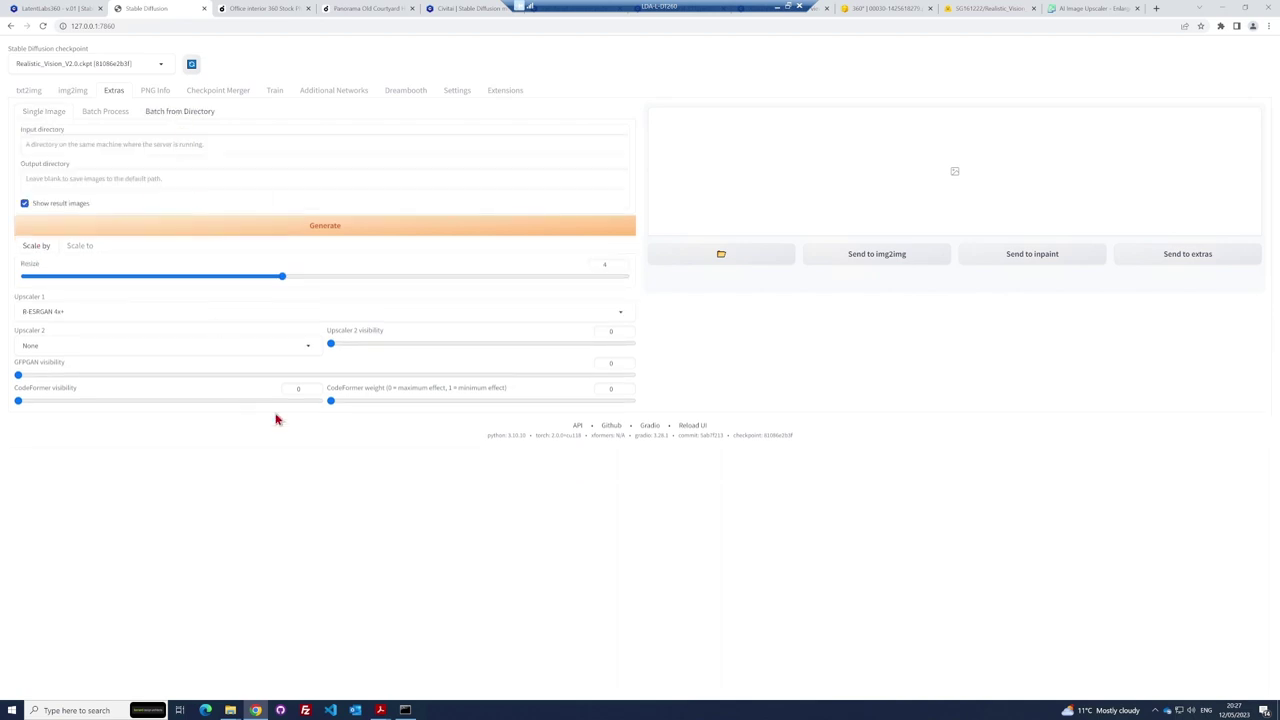
mouse_move(234, 711)
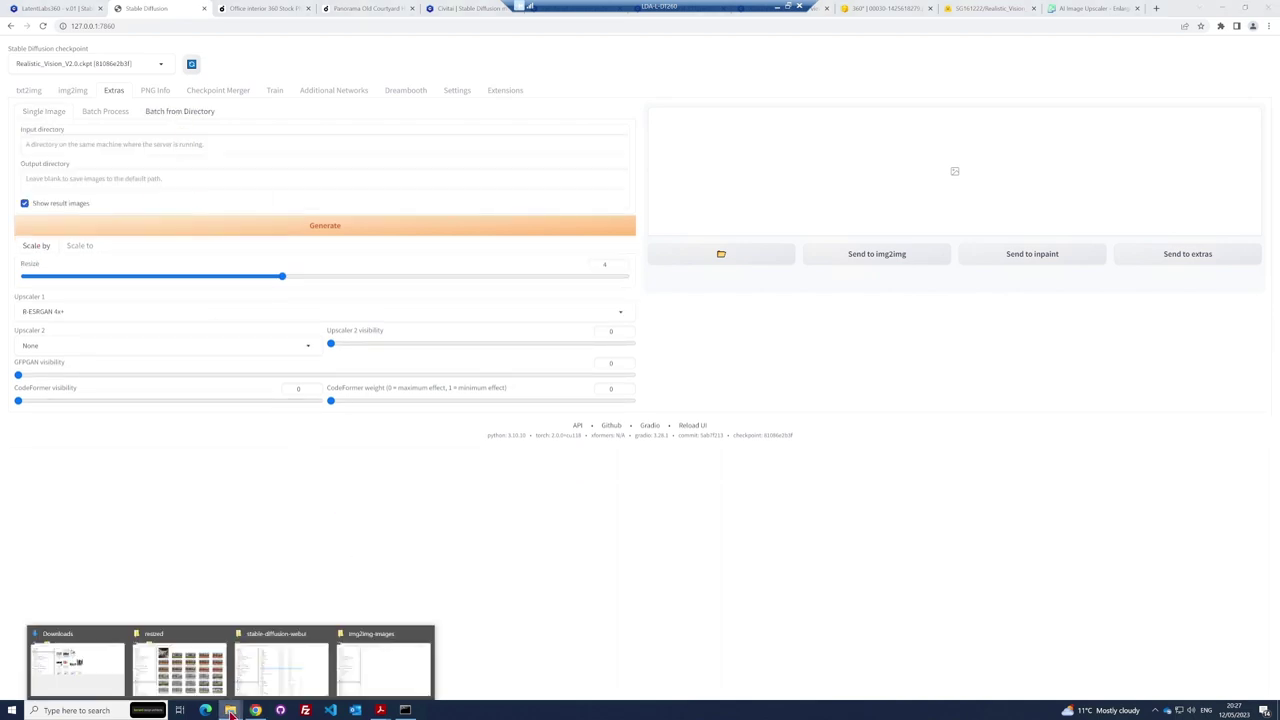
left_click(188, 176)
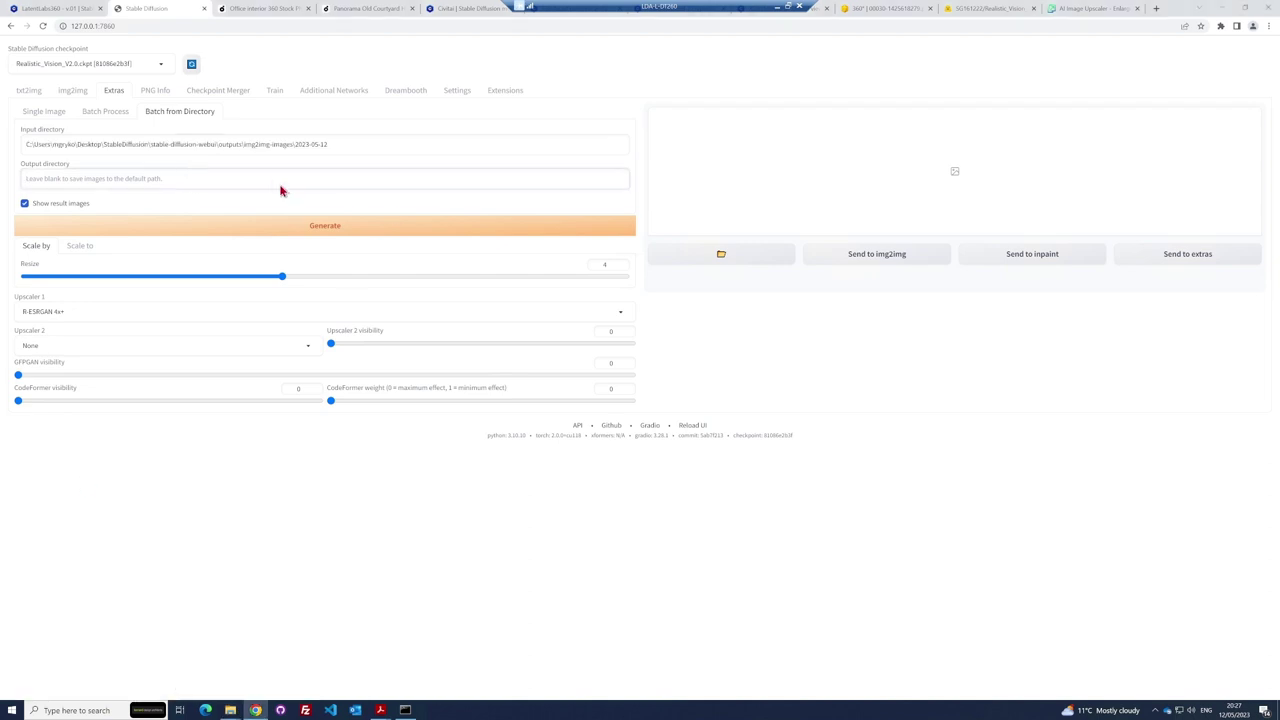
type("C:\\Users\\mgryko\\Desktop\\StableDiffusion\\stable-diffusion-webui\\outputs\\resized")
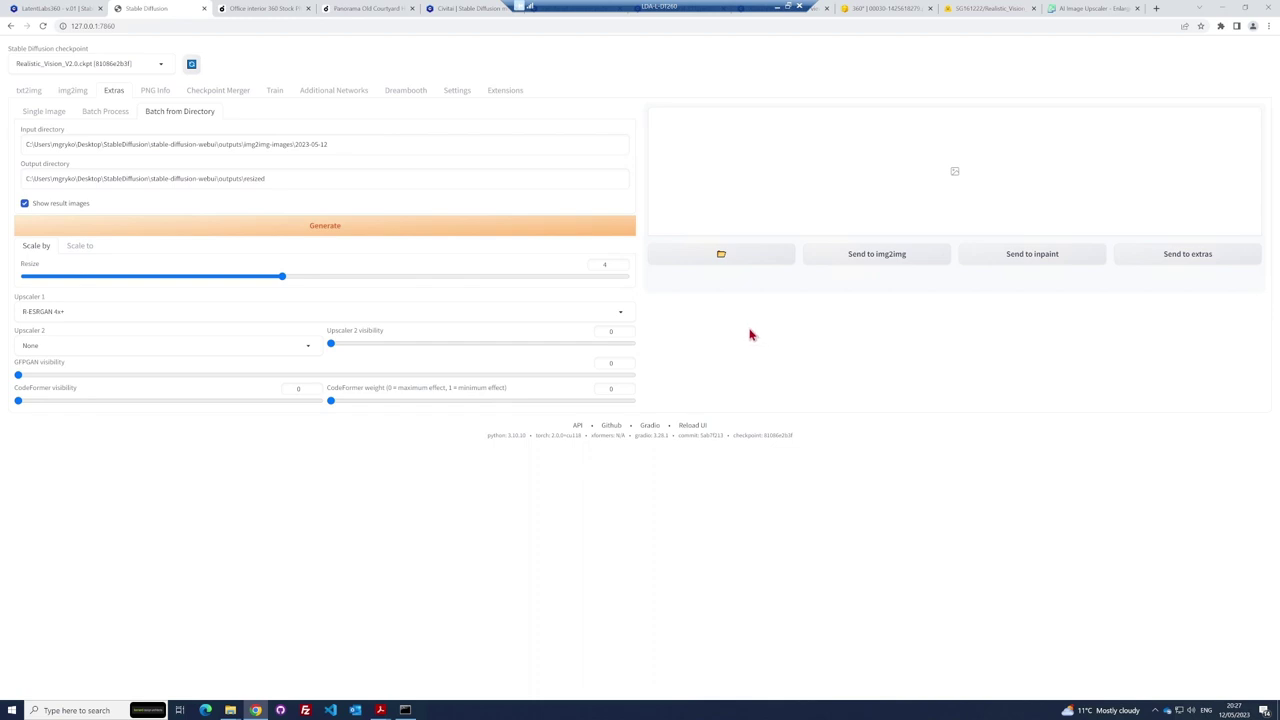
left_click(560, 230)
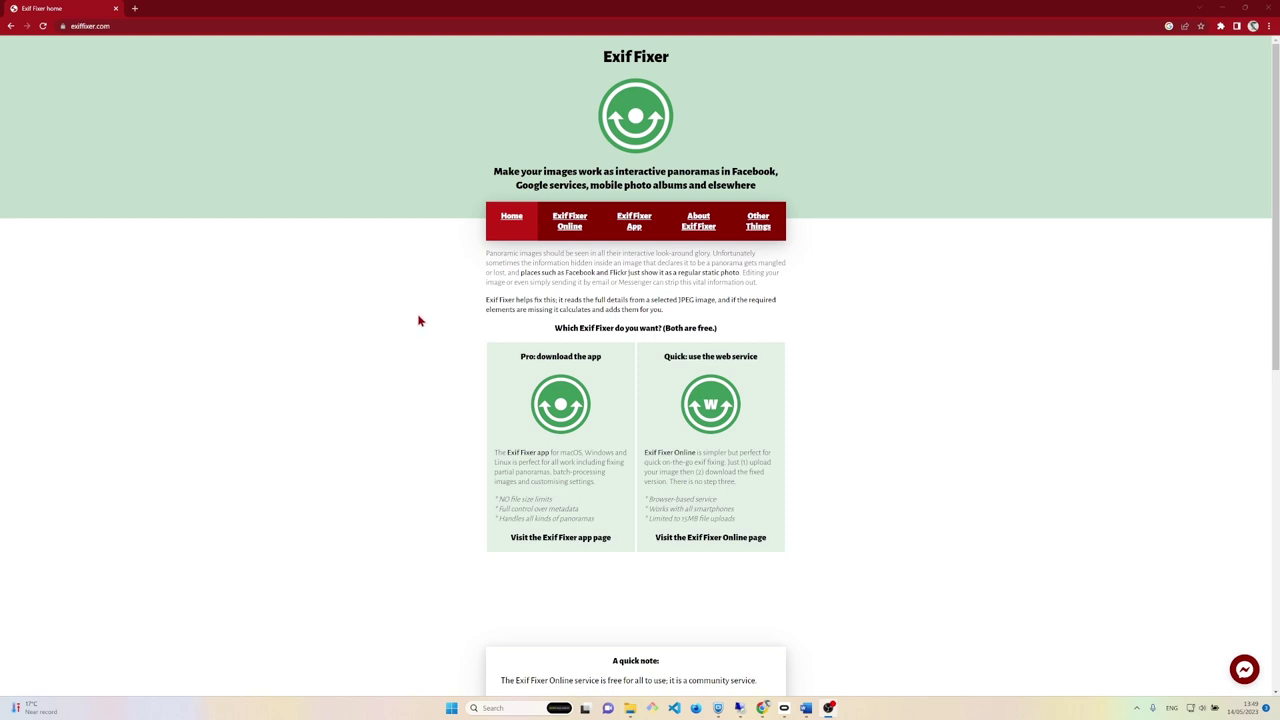
Step: Launch Exif Fixer.exe from the Exif Fixer Win folder
mouse_move(638, 710)
left_click(620, 686)
left_click(227, 127)
double_click(227, 127)
Step: Drag 0.jpg from the full size pano folder into Exif Fixer
left_click(620, 652)
left_click(872, 193)
left_click_drag(870, 168, 316, 236)
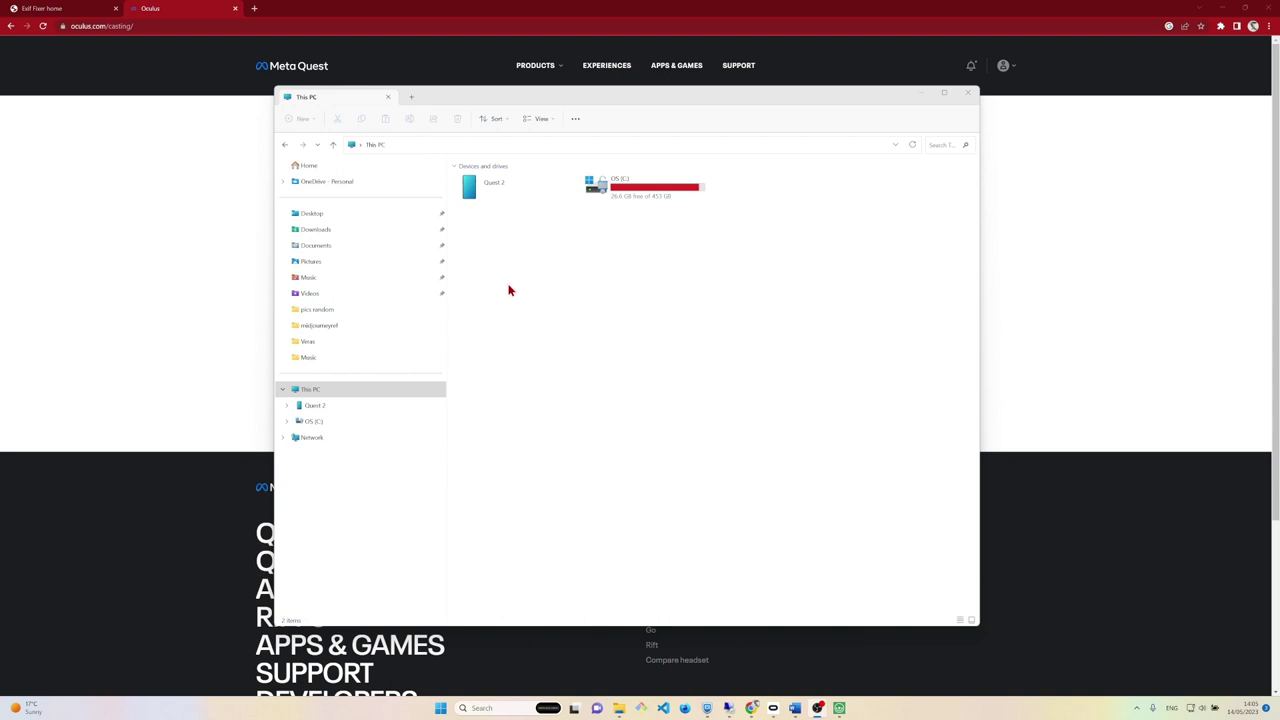
Step: Permanently delete Pano_01.jpg from the Quest 2's internal storage Download folder
double_click(484, 190)
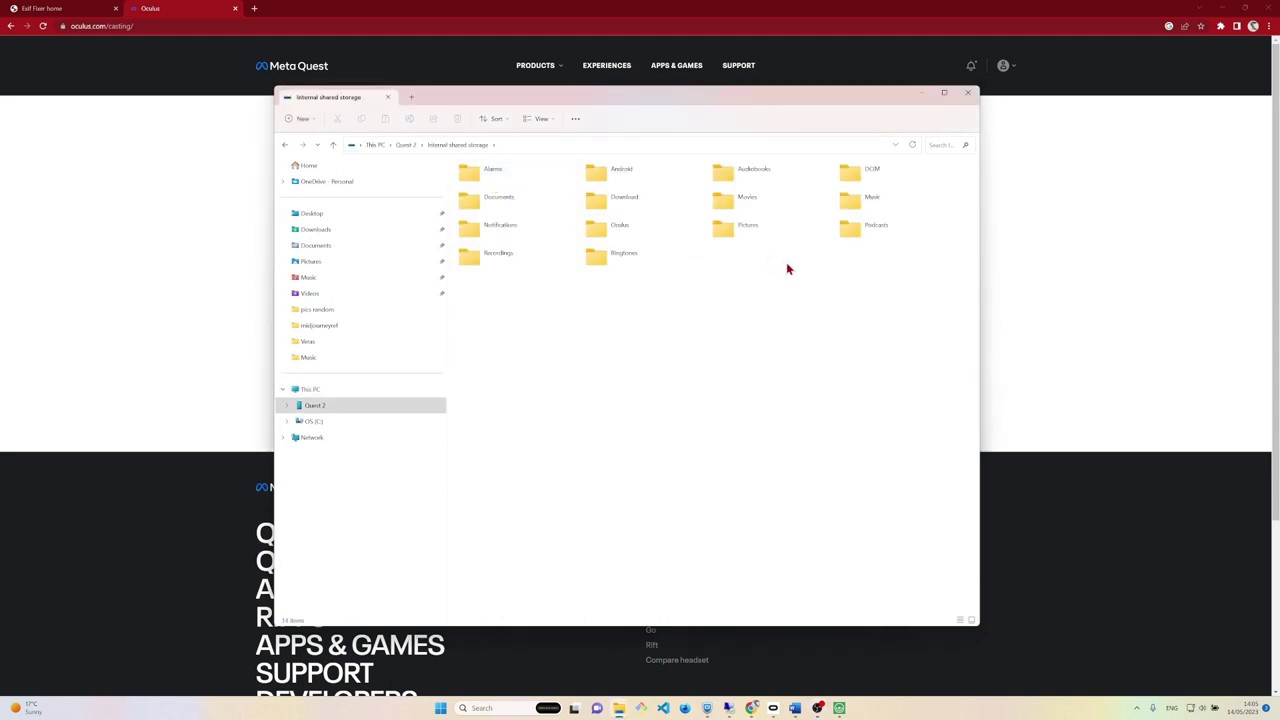
double_click(630, 198)
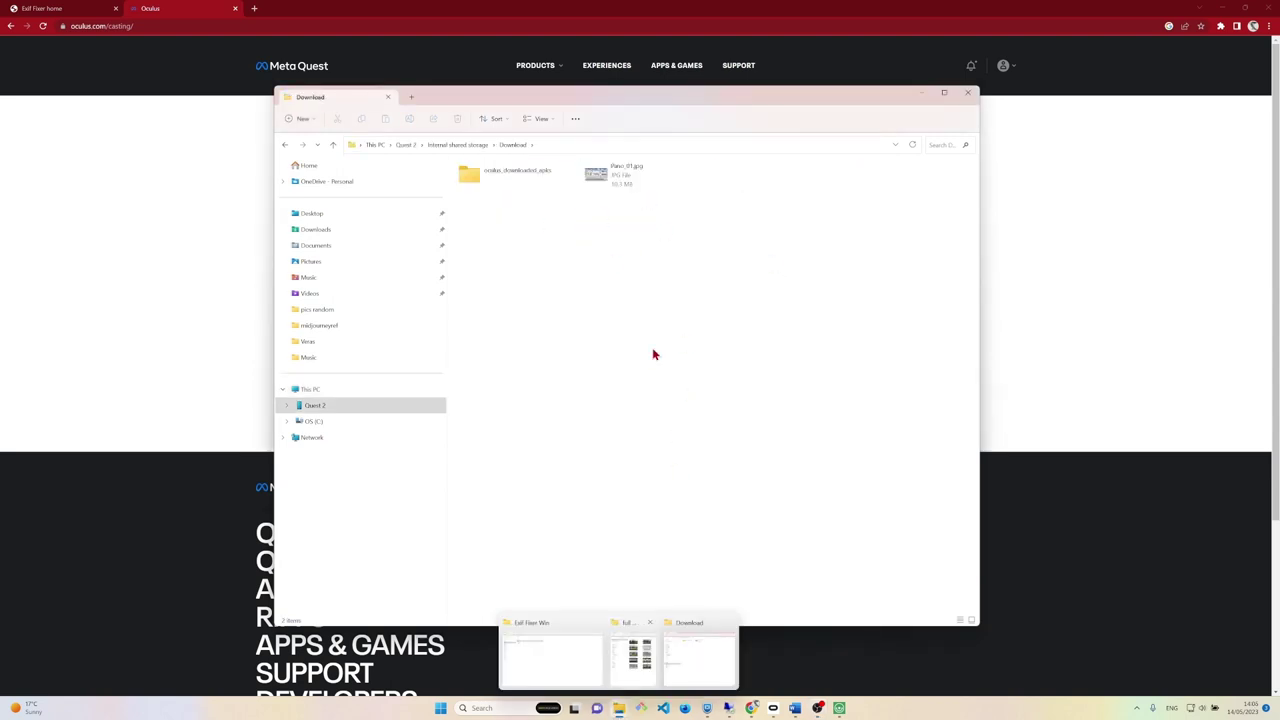
left_click(625, 175)
key("Delete")
left_click(686, 351)
Step: Copy all panoramas from full size pano into the headset's Download folder
mouse_move(630, 703)
left_click(650, 658)
left_click_drag(832, 466, 636, 163)
left_click(916, 272)
key("ctrl+v")
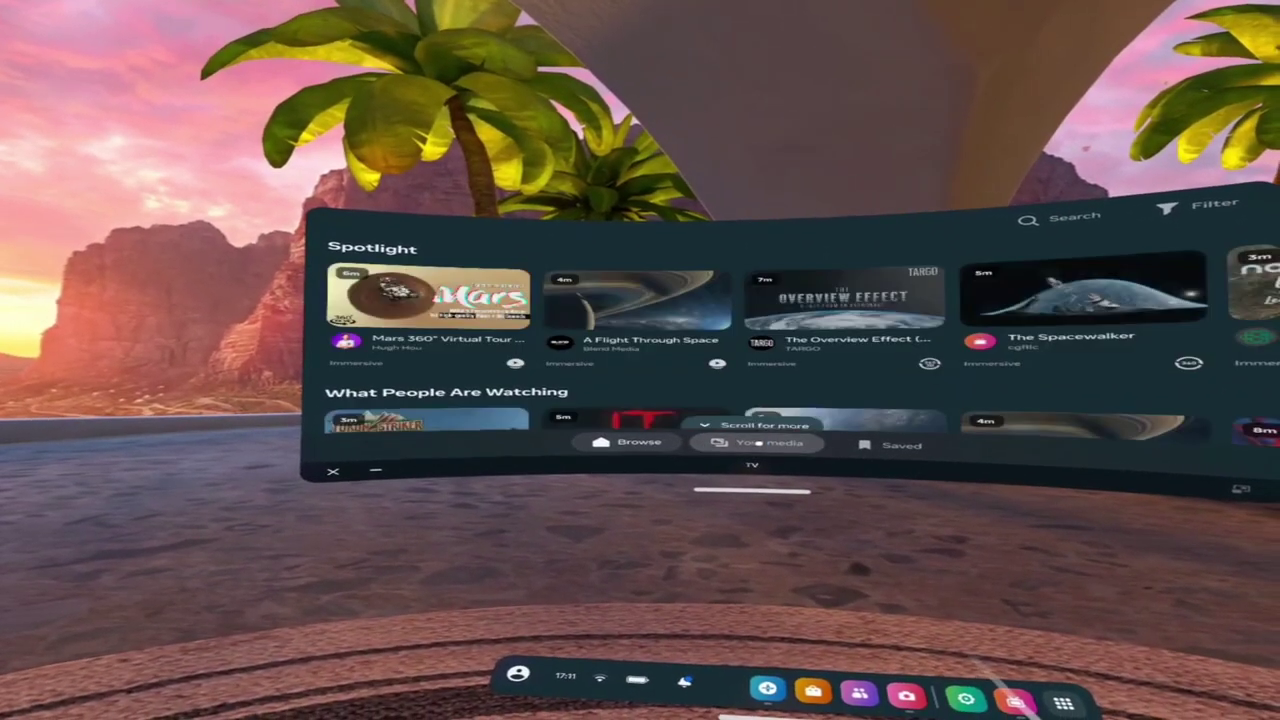
Step: Open Your media and browse the ten new panoramas listed under On Your Device
left_click(767, 442)
scroll(756, 357, "down", 3)
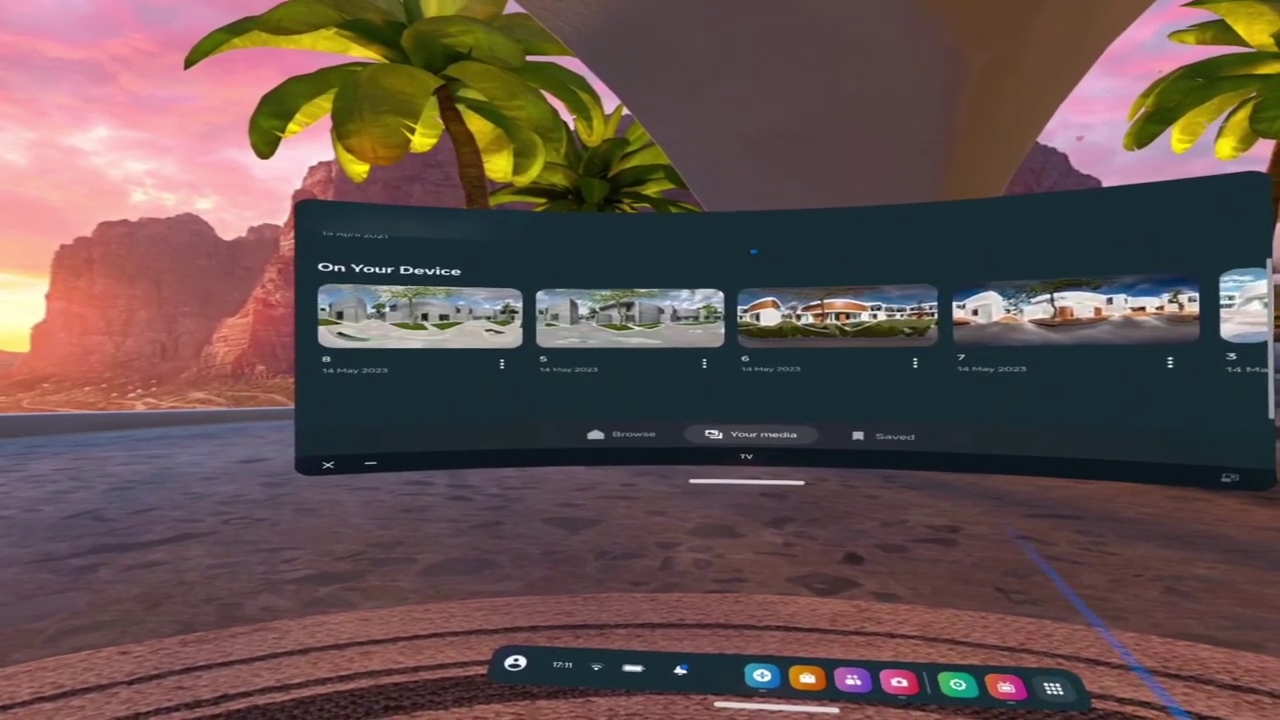
scroll(660, 325, "right", 2)
scroll(660, 325, "right", 3)
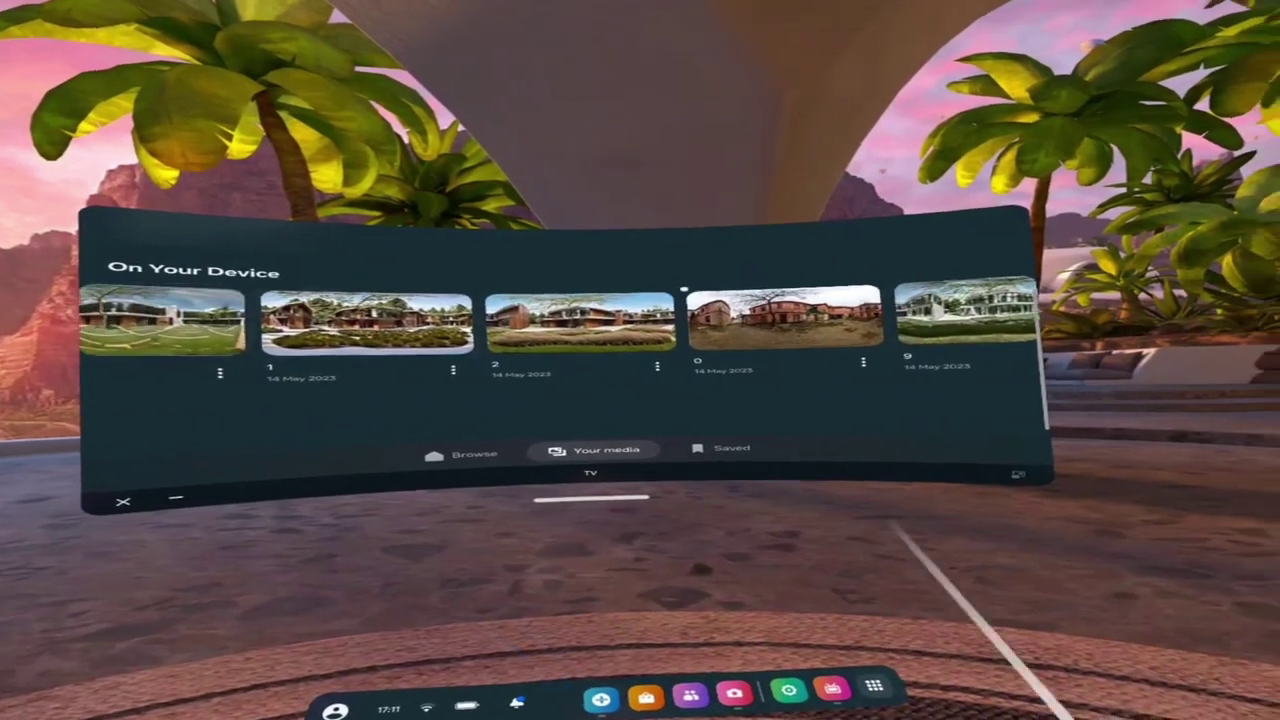
scroll(660, 325, "right", 1)
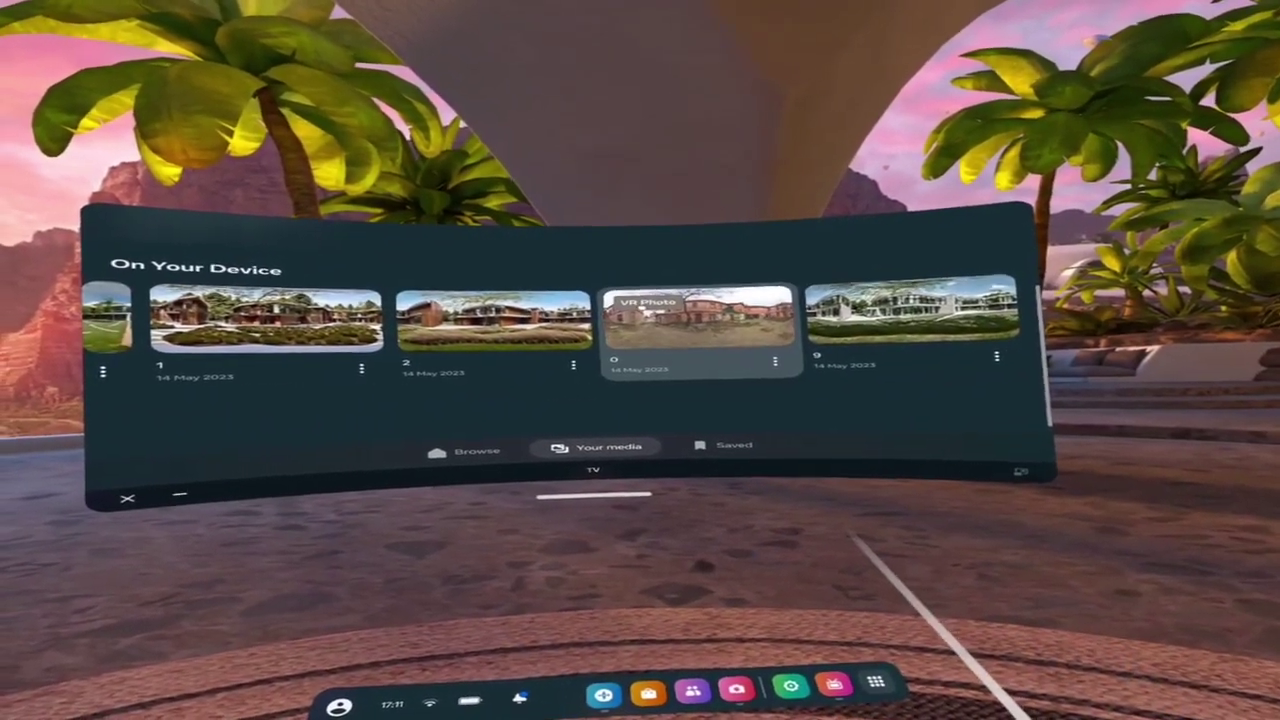